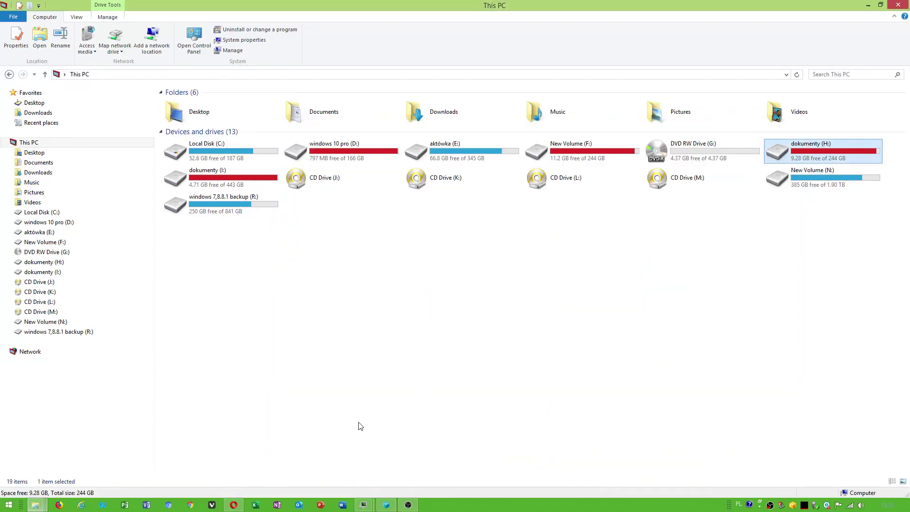
- Launch Process Hacker as the task manager from the taskbar menu
left_click(804, 506)
right_click(602, 505)
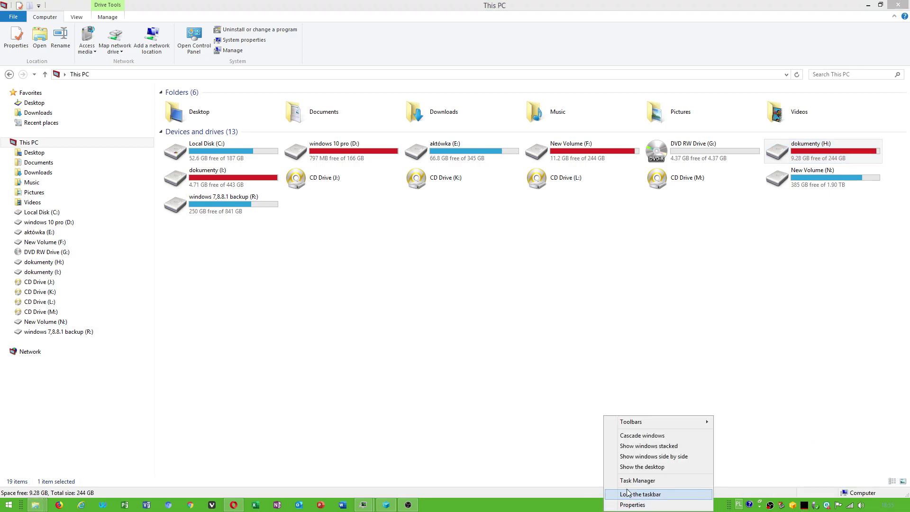
left_click(626, 480)
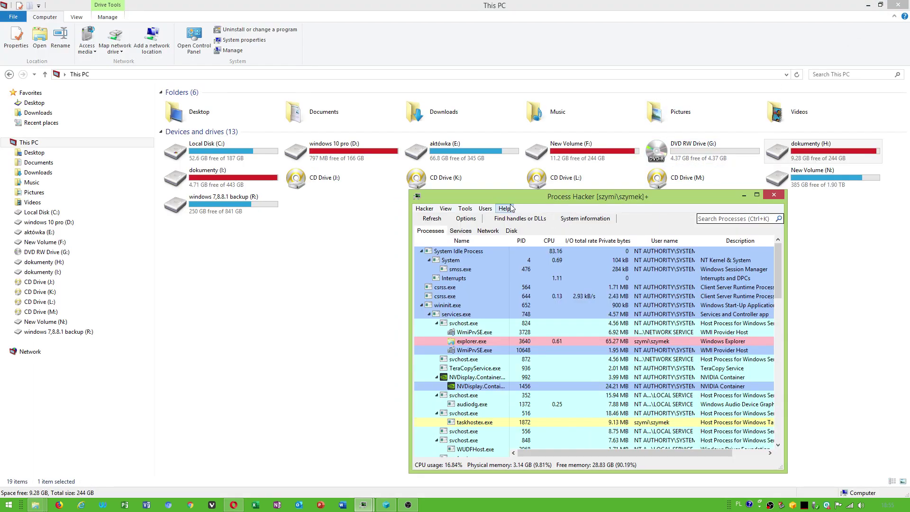
- View and dismiss Process Hacker's About box, then show the per-core CPU graphs
left_click(510, 208)
left_click(518, 263)
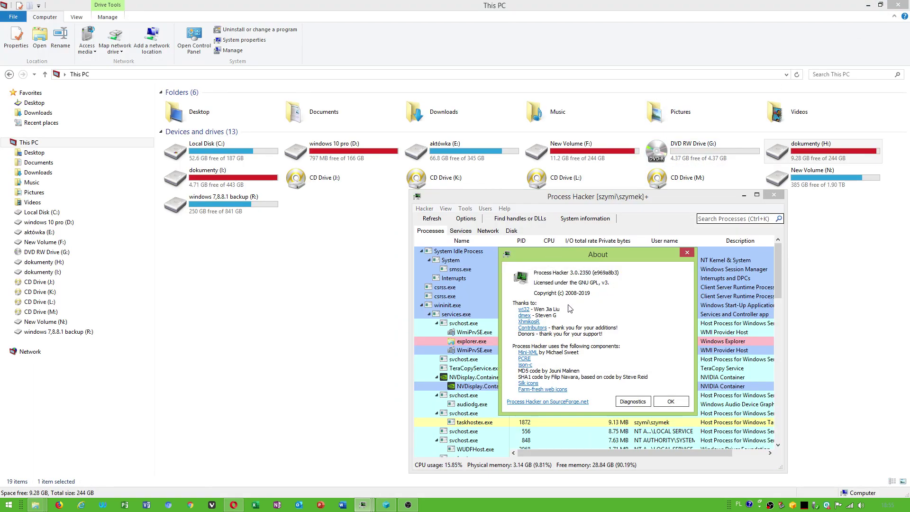
left_click(670, 402)
left_click(590, 219)
mouse_move(761, 200)
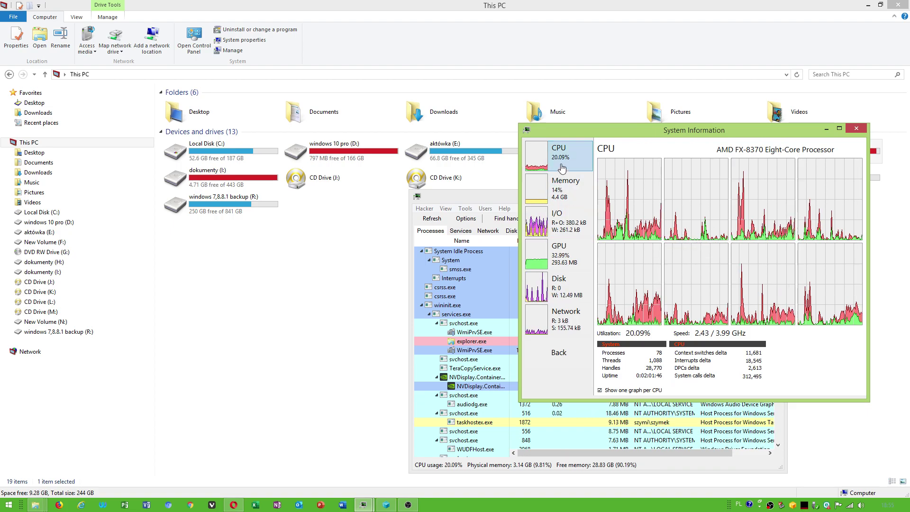
- Close System Information and browse the process list from System Idle Process to OBS Studio
left_click(859, 131)
scroll(494, 397, "down", 10)
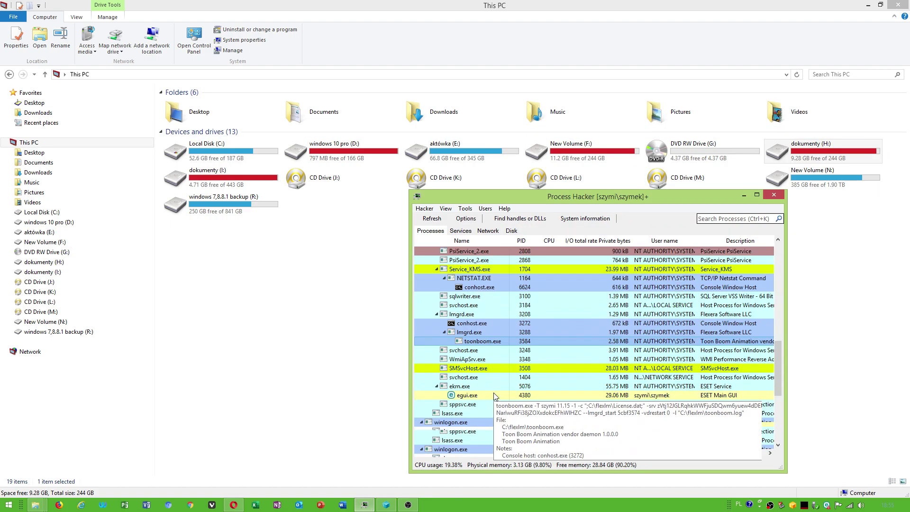
scroll(494, 396, "down", 5)
scroll(480, 364, "down", 3)
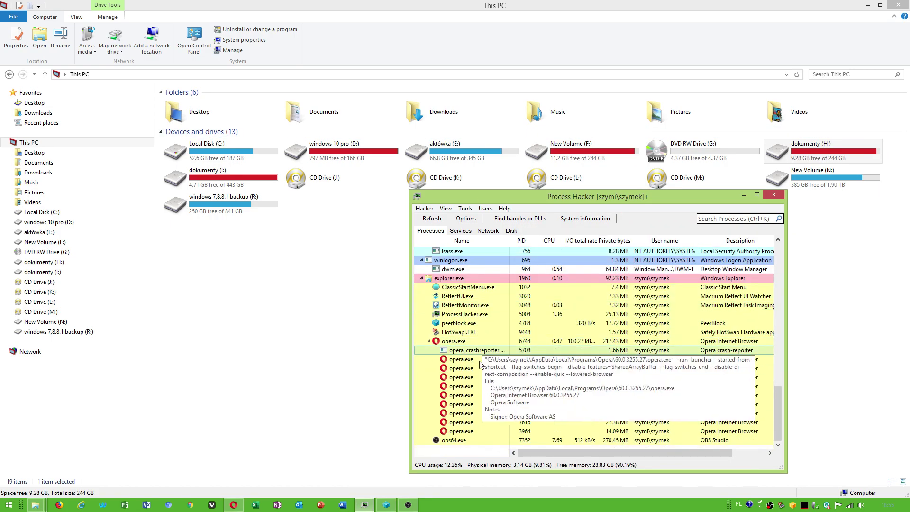
scroll(481, 364, "up", 2)
scroll(480, 364, "up", 1)
scroll(480, 386, "up", 1)
scroll(480, 387, "up", 2)
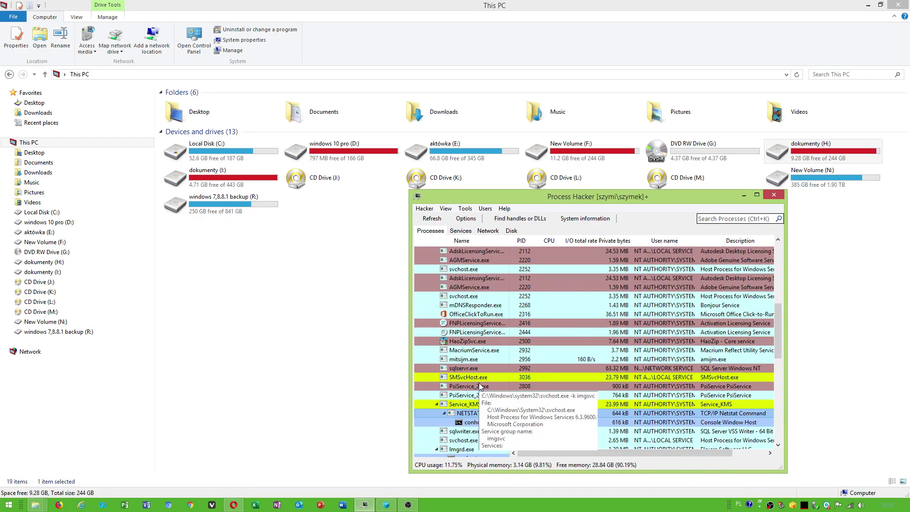
scroll(481, 387, "up", 3)
scroll(480, 389, "up", 3)
scroll(481, 392, "up", 3)
scroll(482, 396, "up", 3)
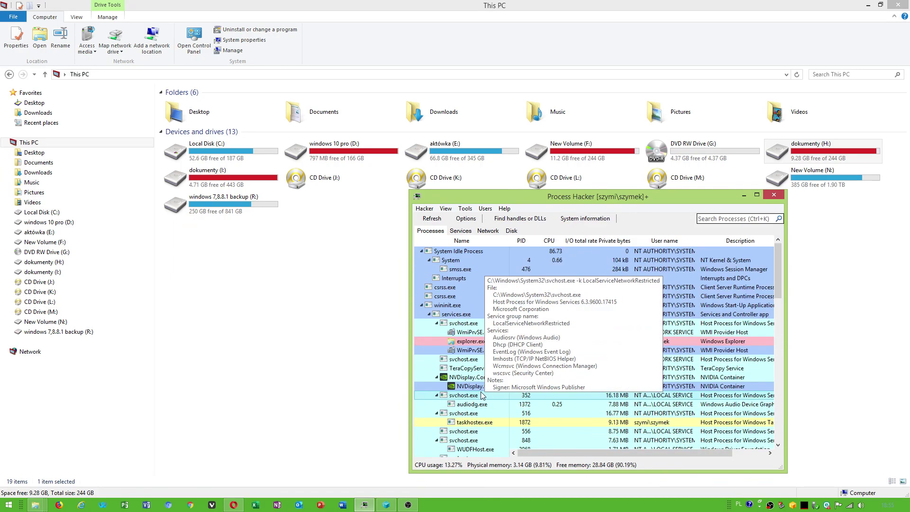
scroll(481, 395, "down", 3)
scroll(474, 392, "down", 4)
scroll(467, 390, "down", 2)
scroll(459, 388, "down", 3)
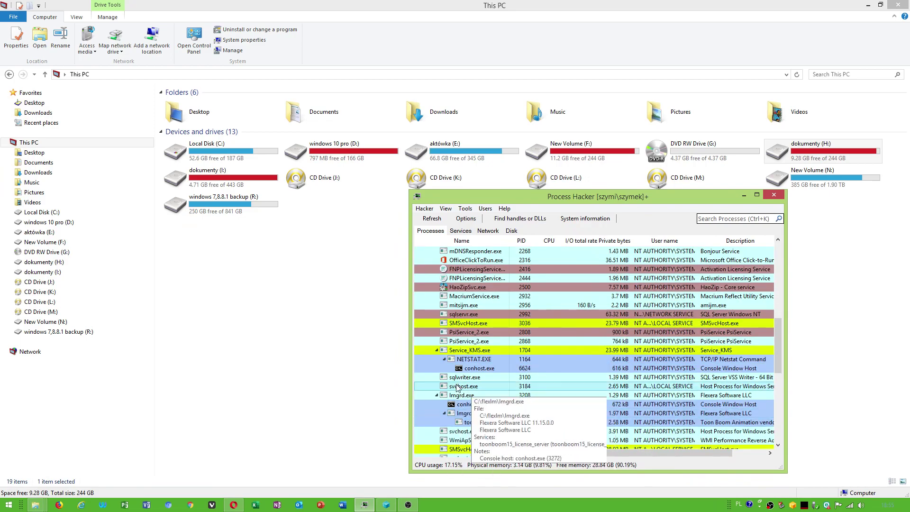
scroll(453, 382, "down", 4)
scroll(443, 365, "down", 5)
scroll(436, 353, "down", 1)
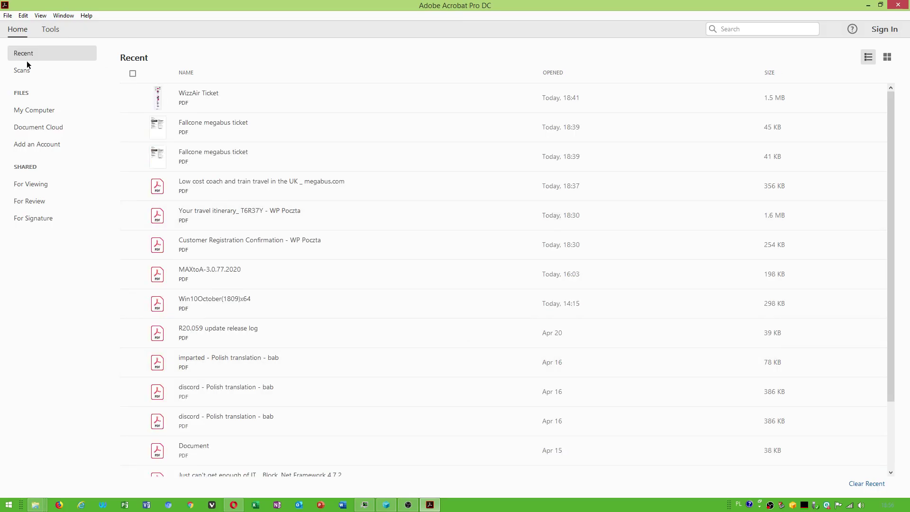
- Start and dismiss Acrobat's PDF from Web Page, then find Acrobat.exe in Process Hacker
left_click(7, 15)
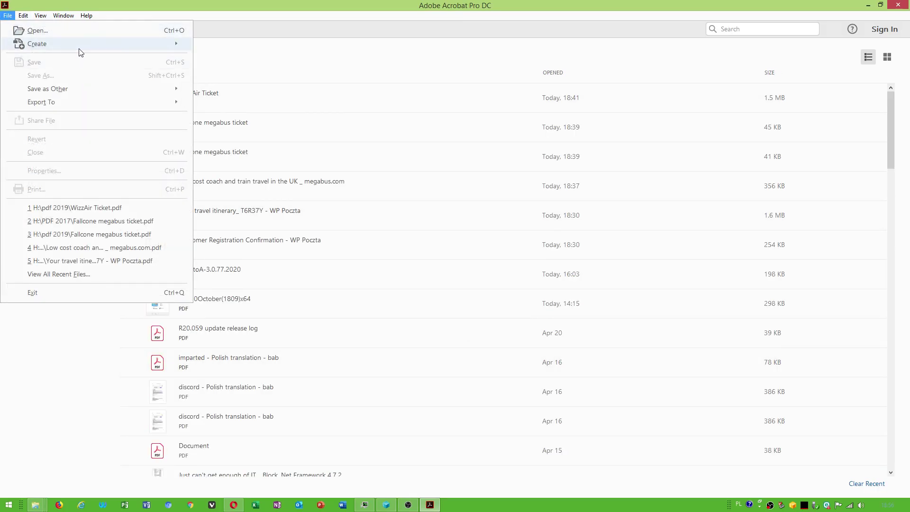
left_click(285, 73)
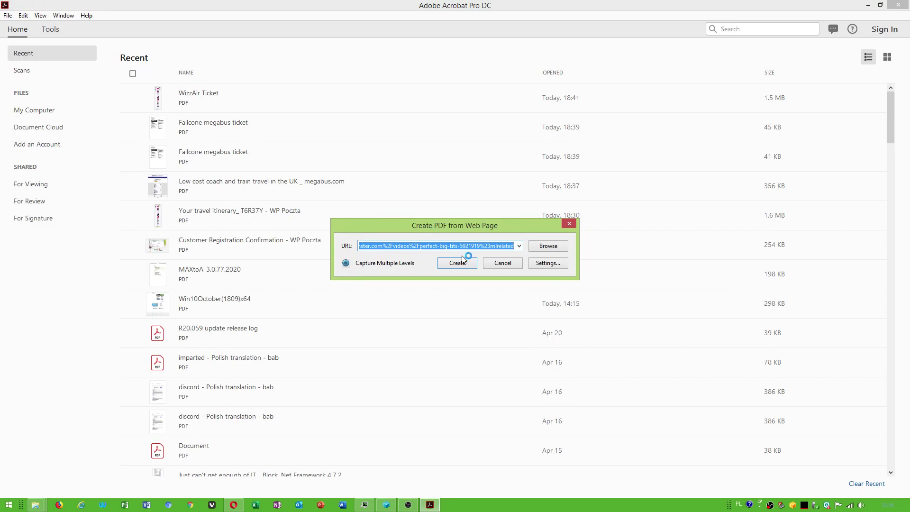
left_click(503, 264)
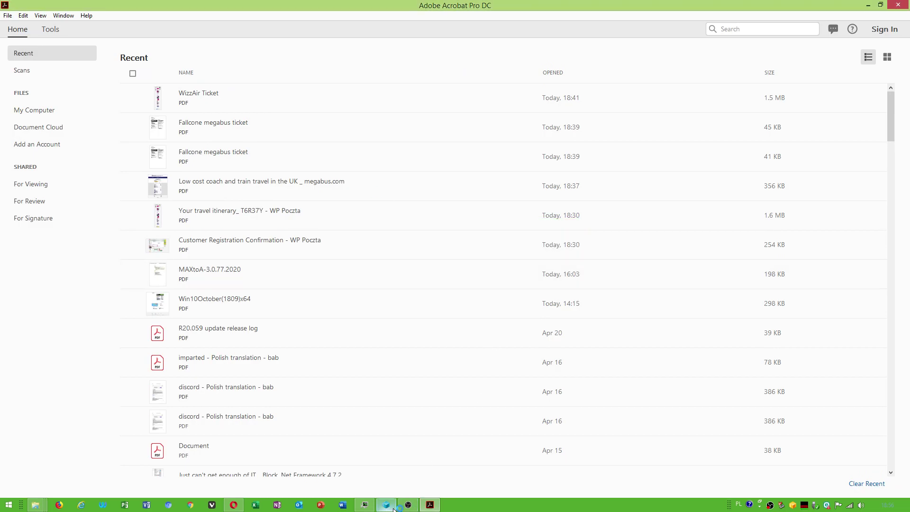
left_click(365, 504)
scroll(480, 423, "down", 2)
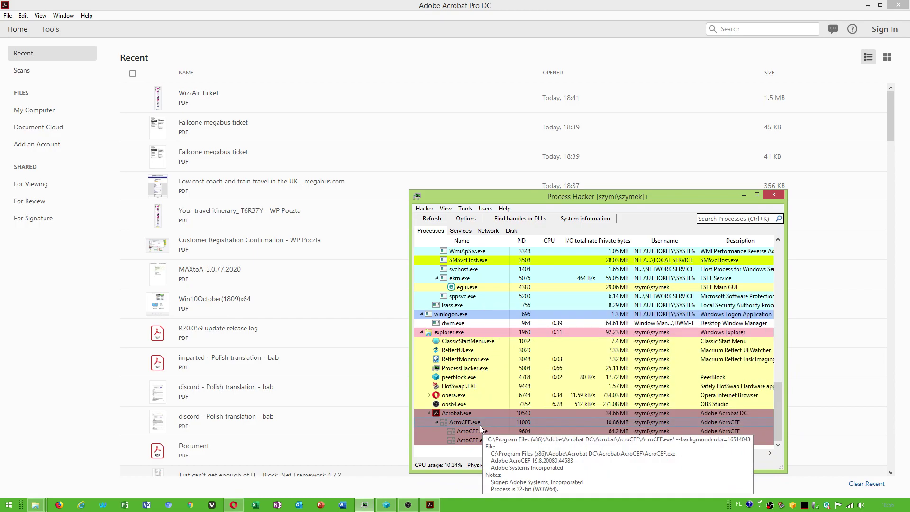
- Collapse Acrobat.exe's child processes and terminate Acrobat.exe, confirming the prompt
left_click(429, 414)
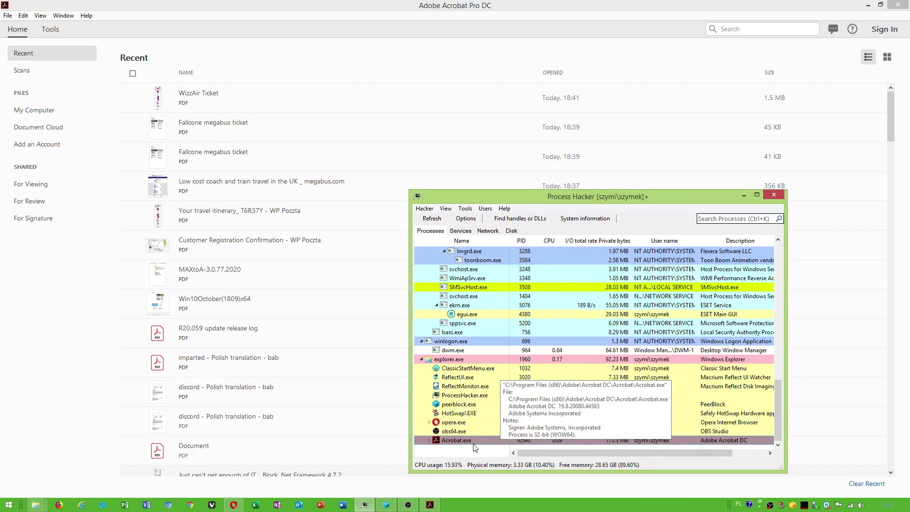
right_click(467, 442)
left_click(484, 240)
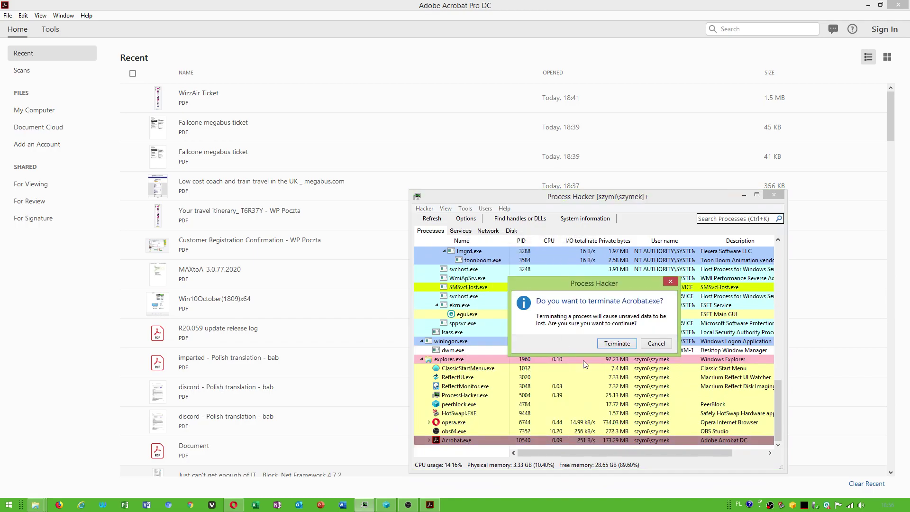
left_click(614, 342)
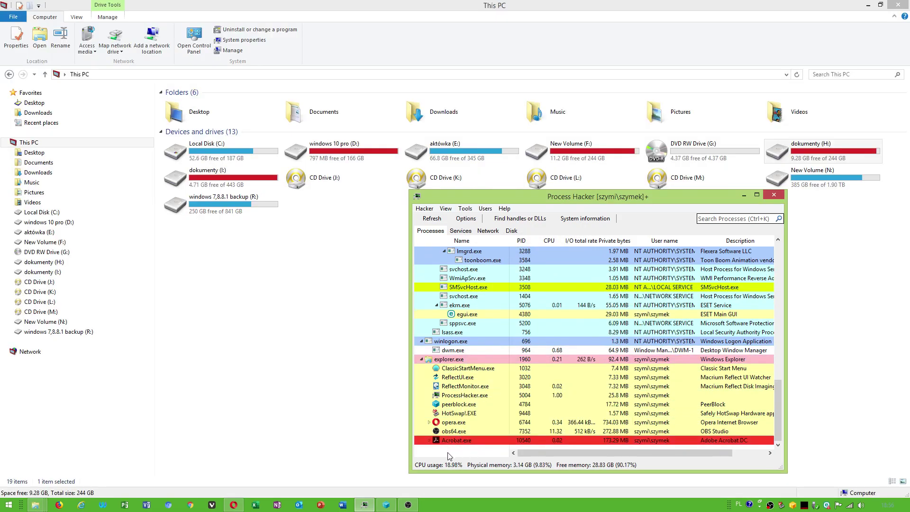
- Reopen the per-core CPU graphs, spotting obs64.exe as a top consumer, and bring OBS Studio forward
scroll(495, 376, "up", 5)
scroll(495, 376, "up", 5)
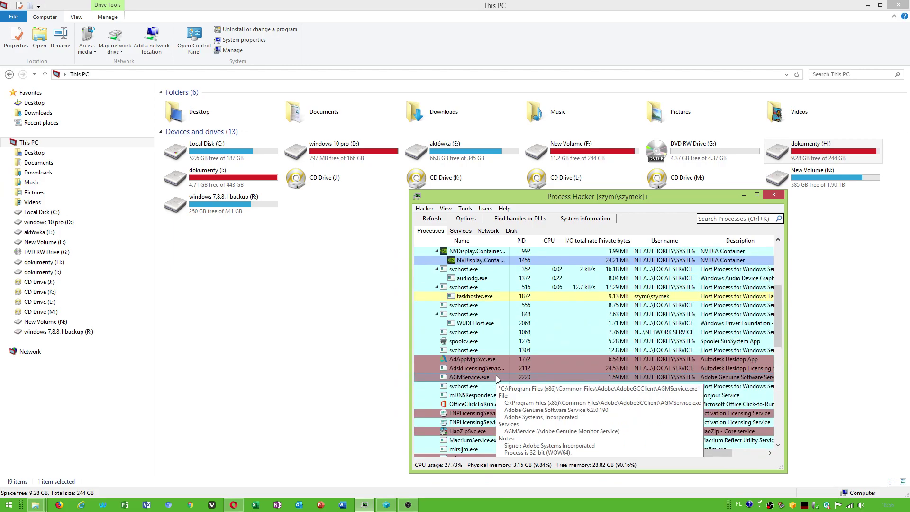
scroll(495, 376, "up", 5)
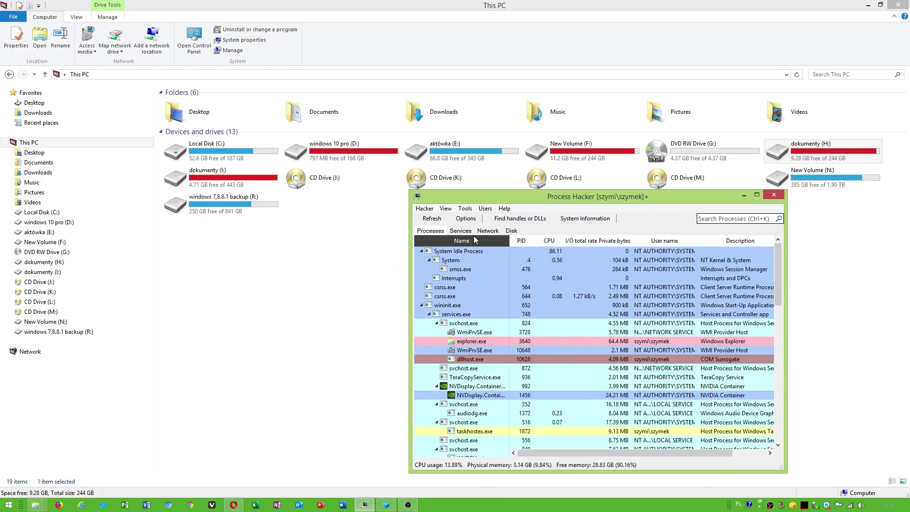
scroll(529, 374, "down", 3)
scroll(529, 374, "down", 5)
scroll(492, 370, "down", 5)
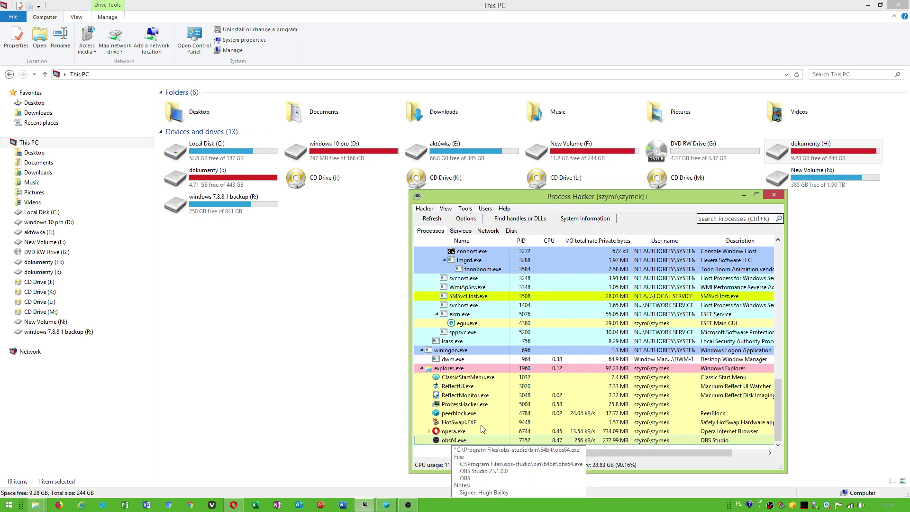
left_click(578, 219)
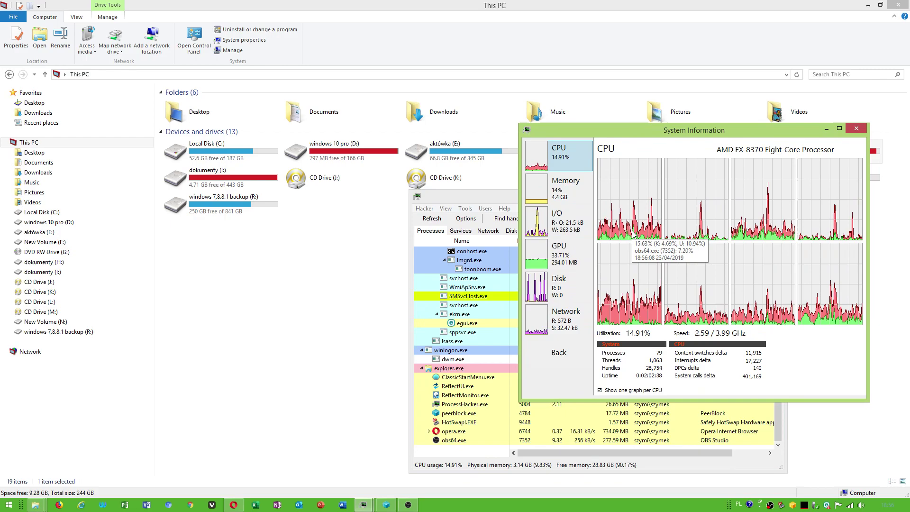
mouse_move(644, 314)
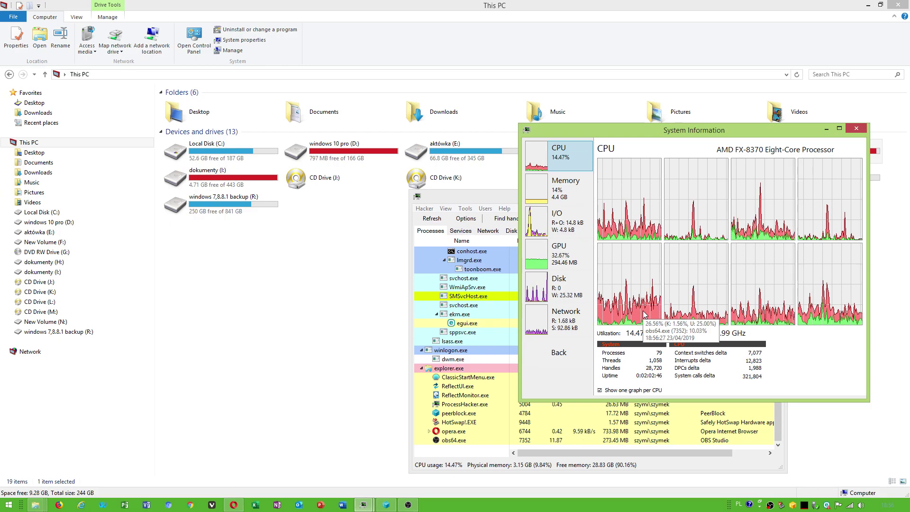
left_click(407, 505)
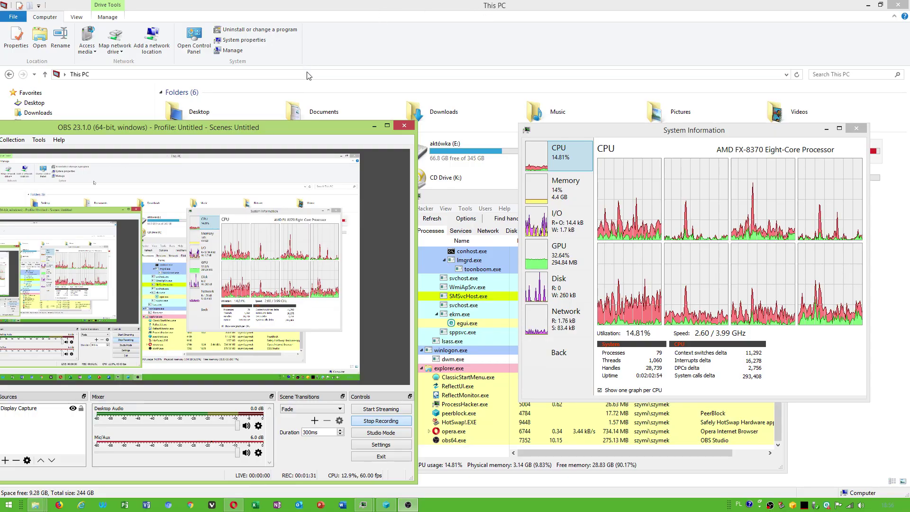
- In a new Opera tab, Google 'acro tray high usage of cpu' and open the acrotray result
left_click(238, 508)
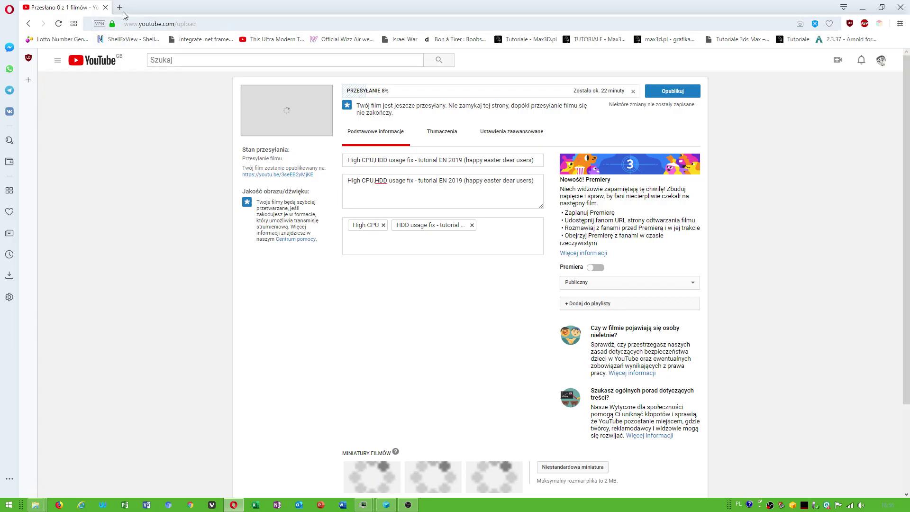
left_click(114, 7)
left_click(411, 85)
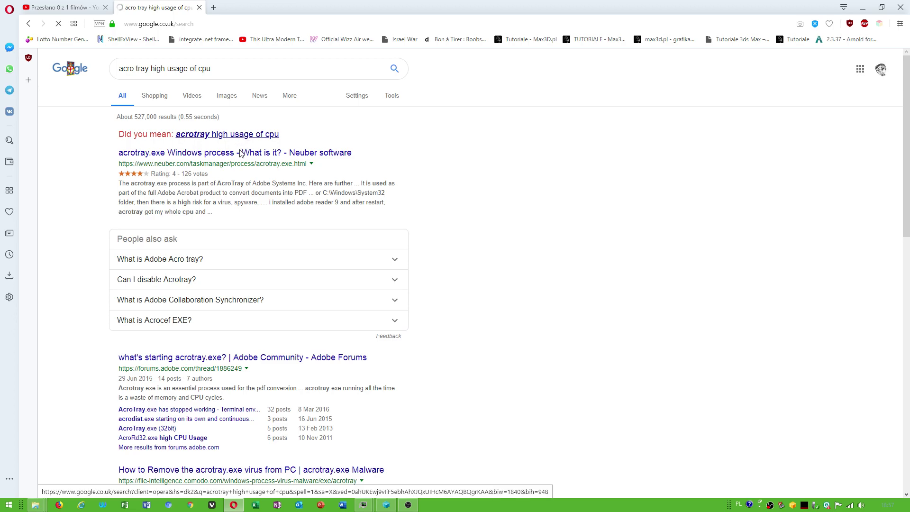
left_click(204, 156)
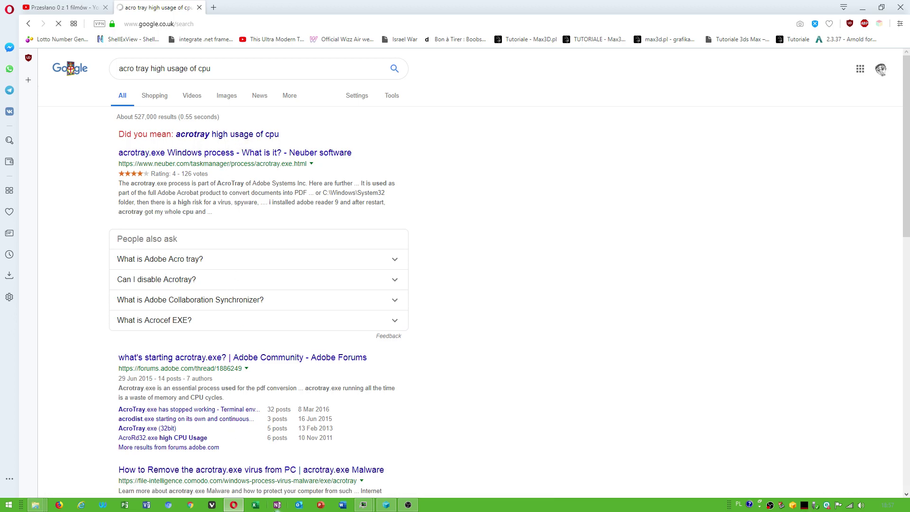
- Return to Process Hacker and open the actions menu for egui.exe
left_click(416, 450)
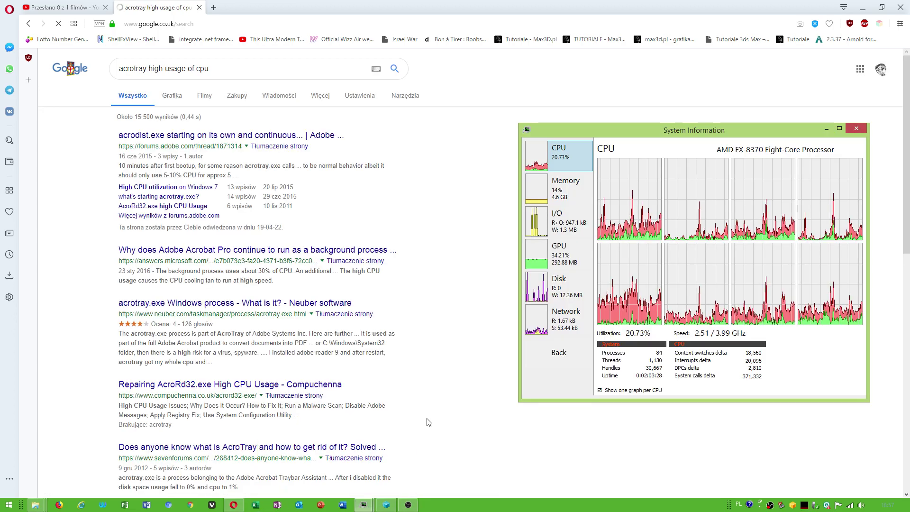
mouse_move(363, 505)
left_click(312, 455)
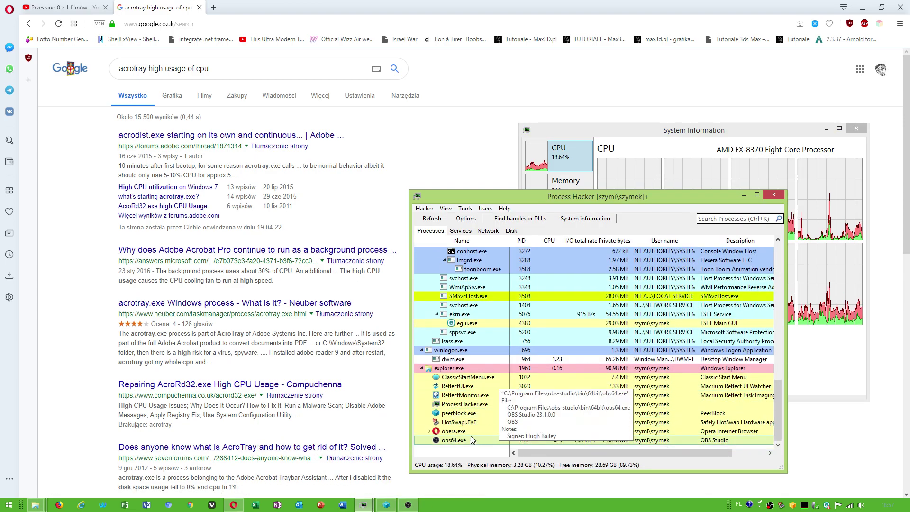
scroll(471, 427, "up", 3)
scroll(472, 427, "down", 2)
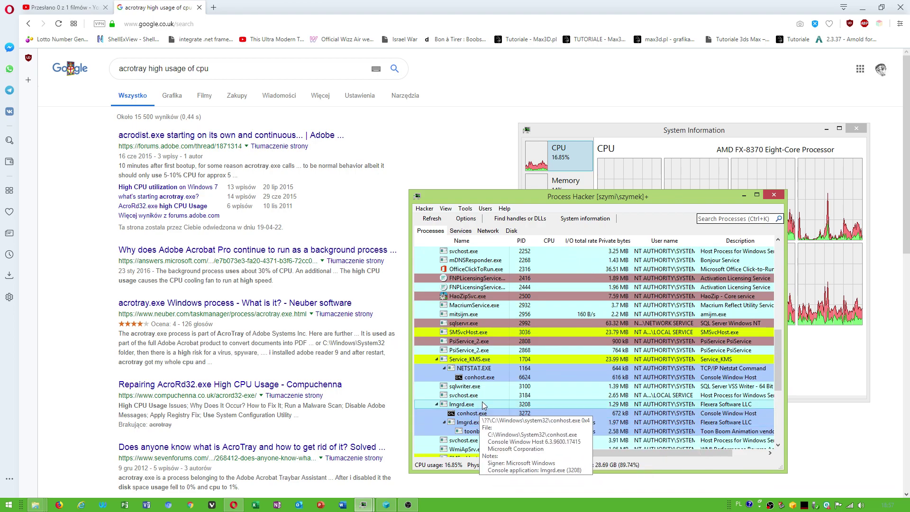
left_click(464, 351)
right_click(463, 352)
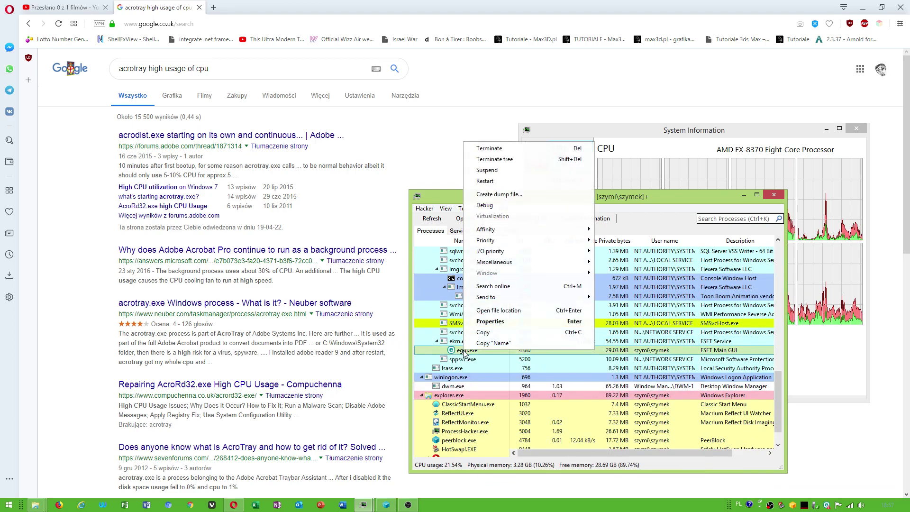
left_click(459, 373)
right_click(463, 353)
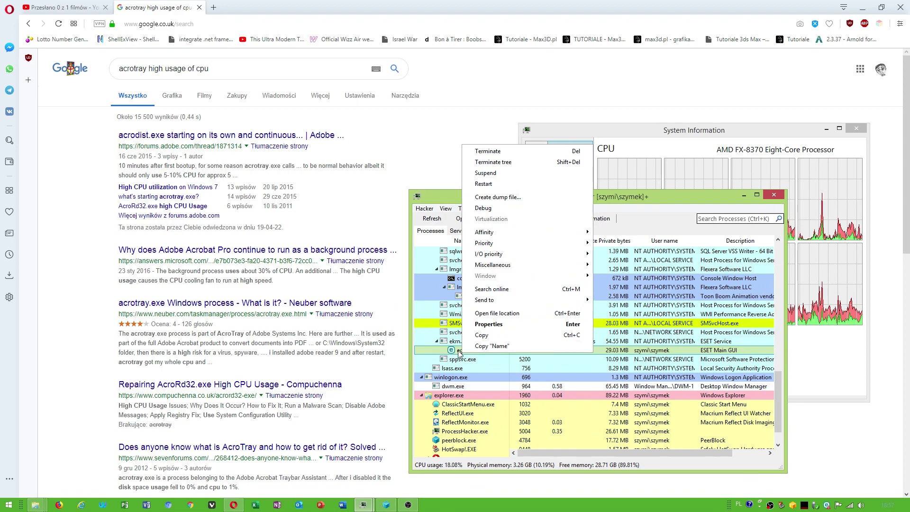
mouse_move(497, 229)
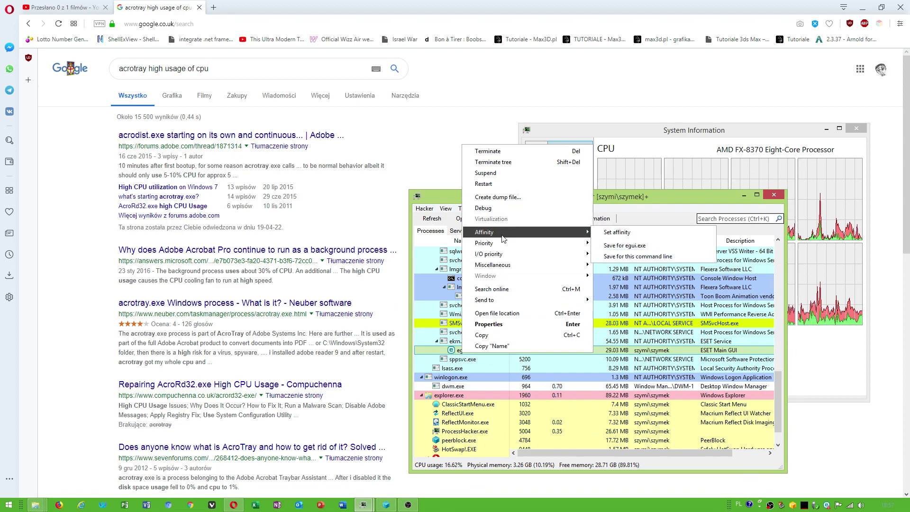
- Limit egui.exe to CPU 1 only, then bring up the HotSwap! process actions
left_click(617, 232)
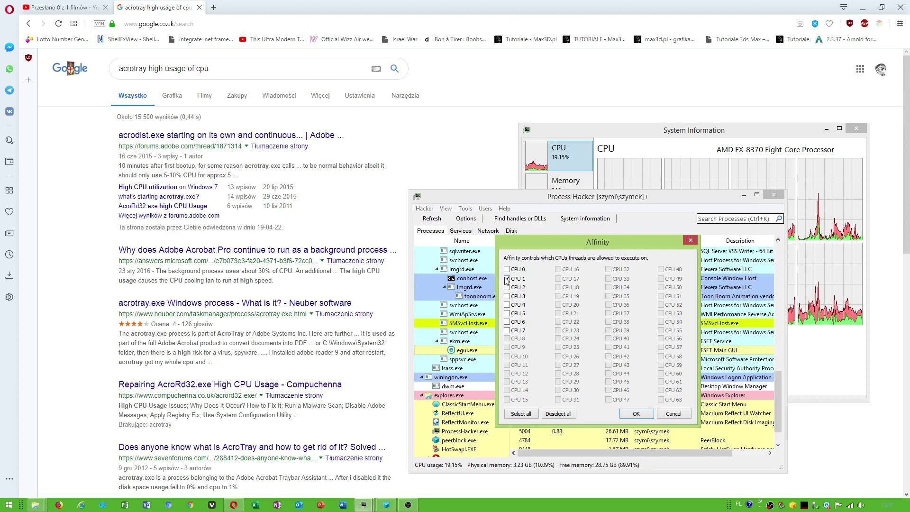
left_click(636, 413)
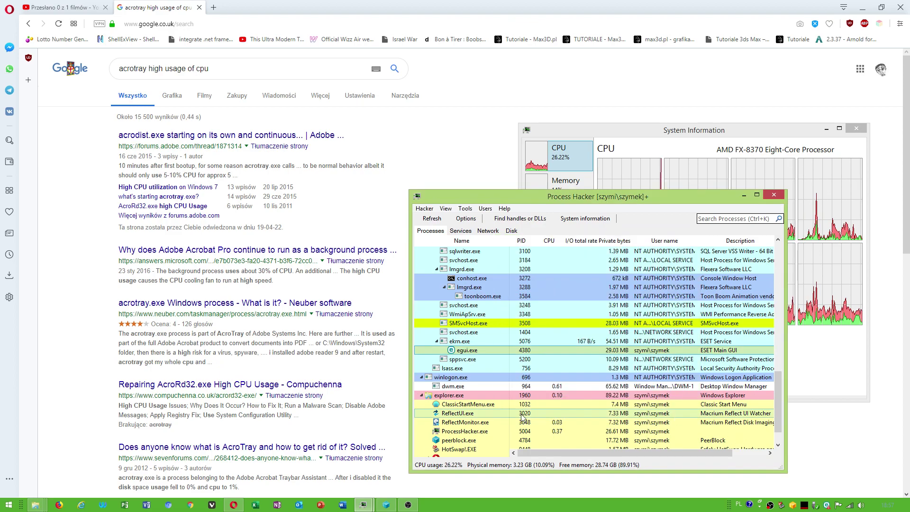
scroll(521, 427, "down", 1)
right_click(451, 422)
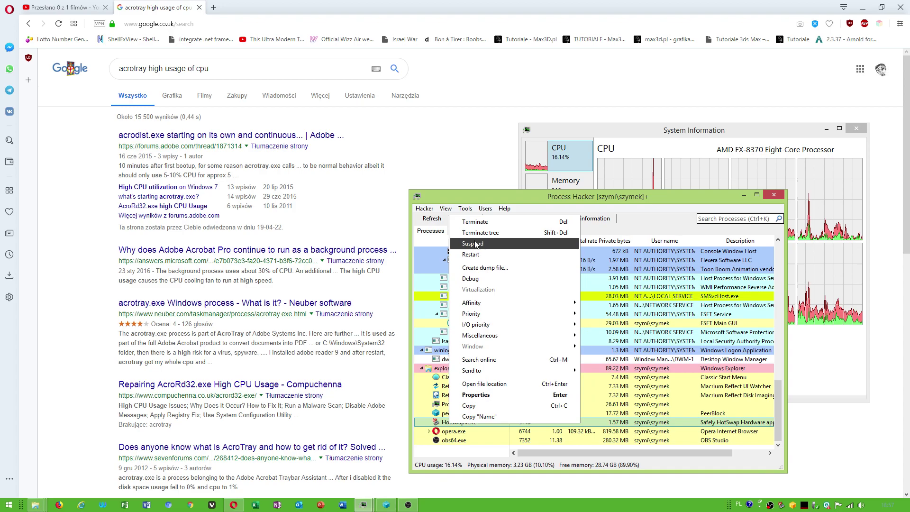
- Dismiss the HotSwap! actions menu and scroll through the process list
left_click(435, 407)
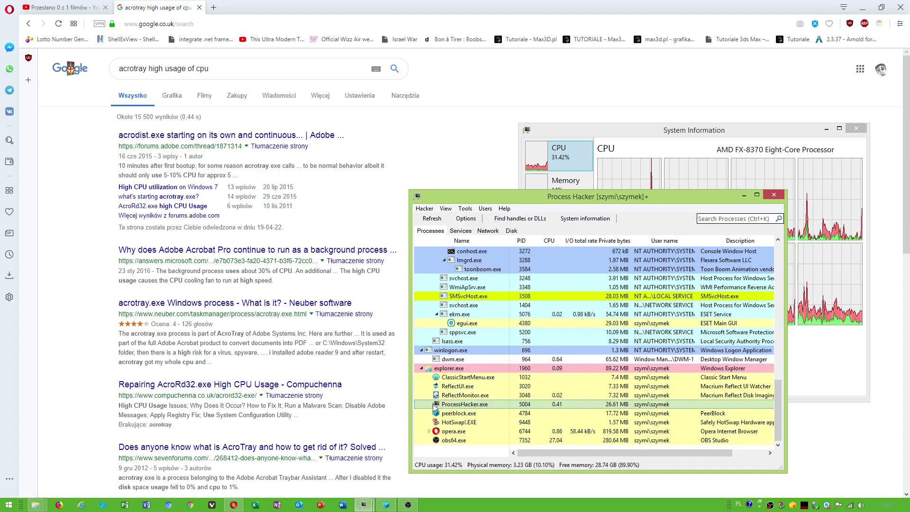
scroll(435, 406, "up", 5)
scroll(446, 395, "up", 5)
scroll(467, 379, "up", 5)
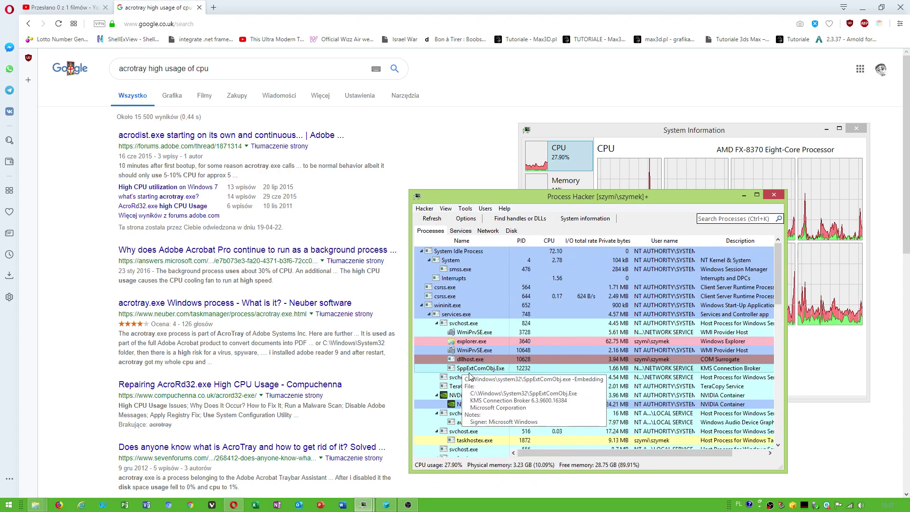
scroll(495, 332, "down", 5)
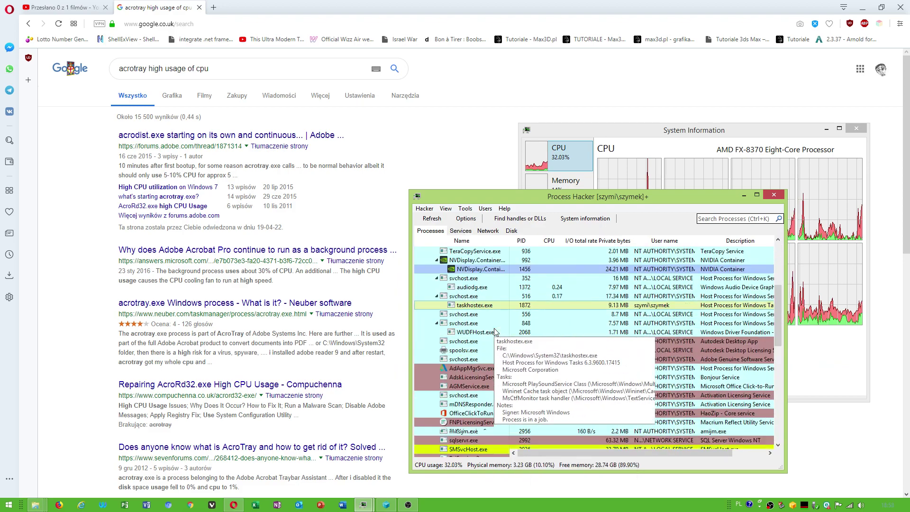
scroll(493, 342, "down", 2)
scroll(474, 379, "down", 2)
scroll(459, 417, "down", 2)
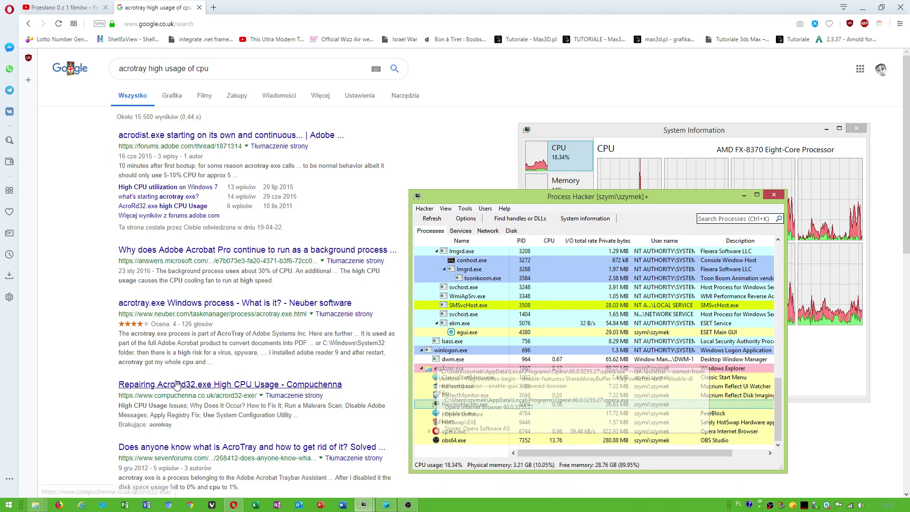
- Close the System Information window with Alt+F4 and return to Process Hacker's Processes list
left_click(180, 306)
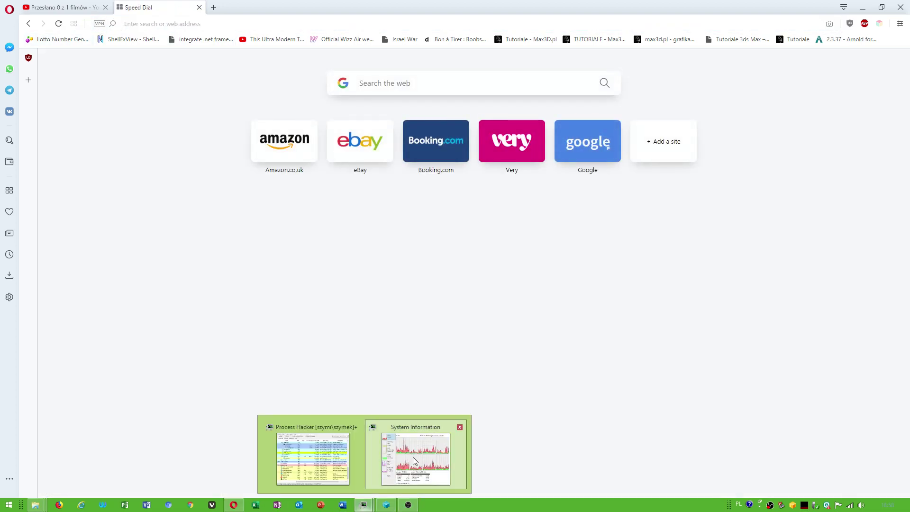
left_click(415, 461)
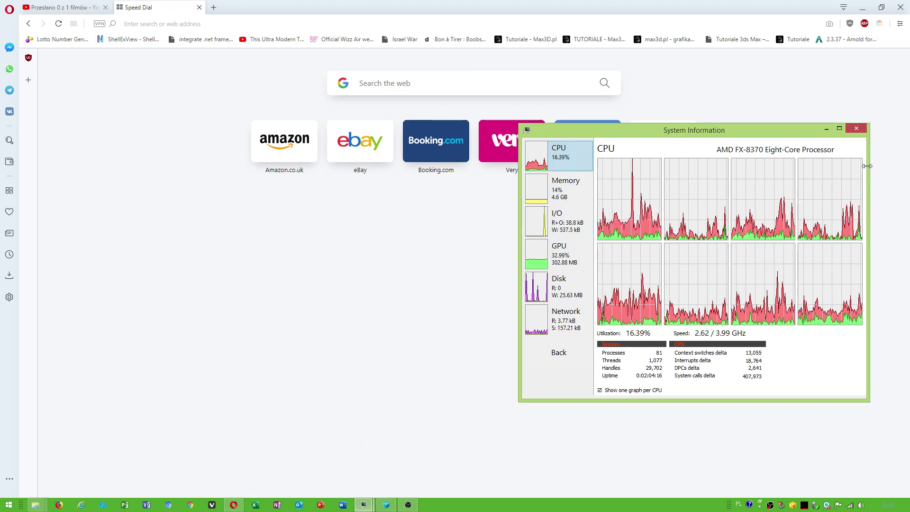
key("alt+F4")
mouse_move(363, 505)
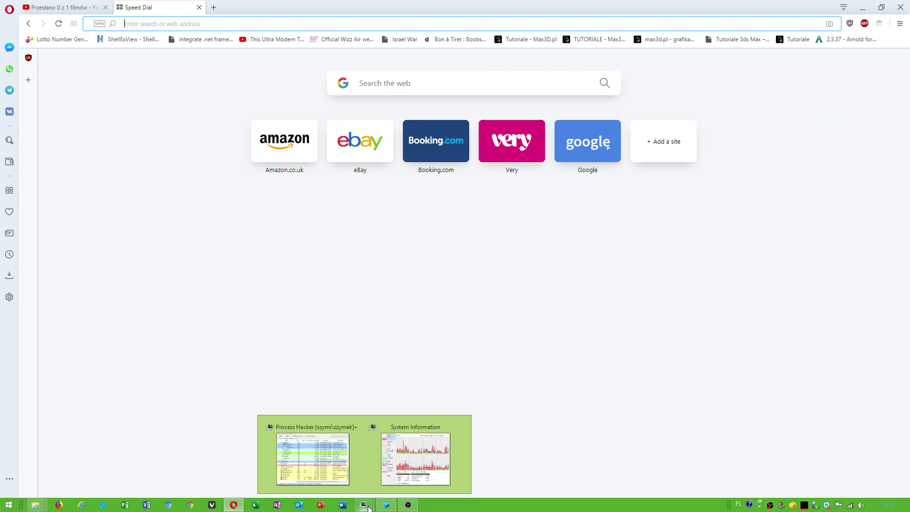
left_click(312, 455)
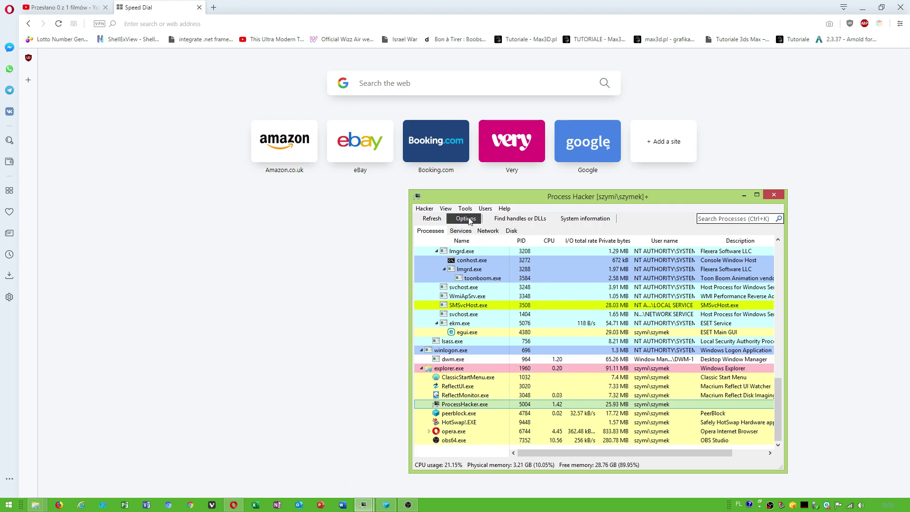
left_click(460, 231)
left_click(430, 231)
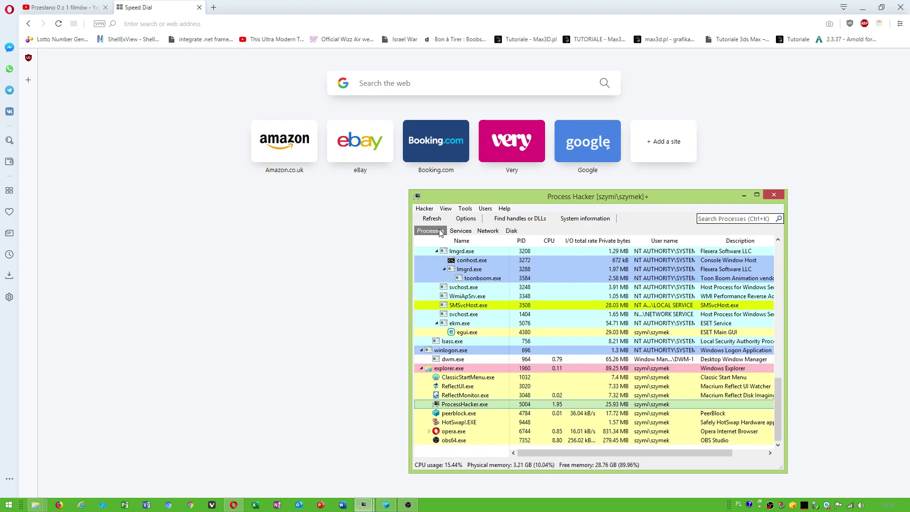
- Collapse the winlogon.exe and svchost.exe 352, 848 and 824 branches
left_click(422, 349)
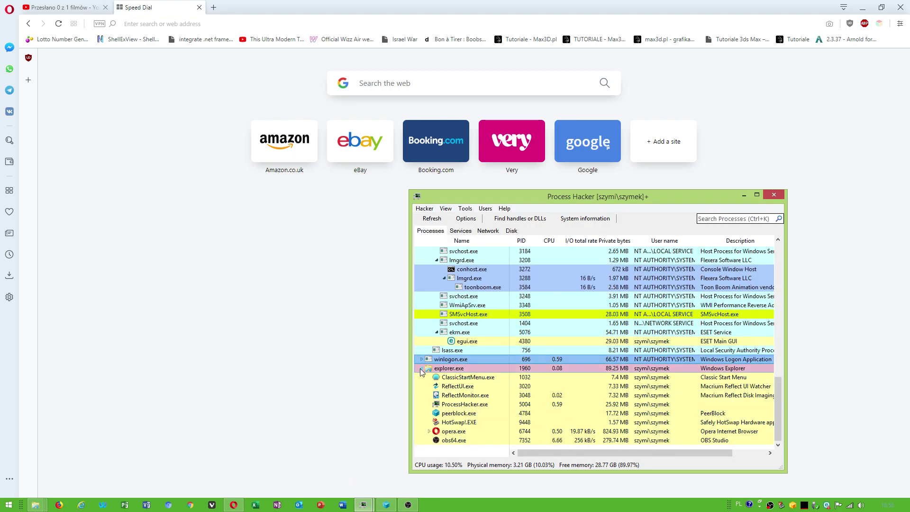
scroll(422, 372, "up", 5)
scroll(450, 337, "up", 3)
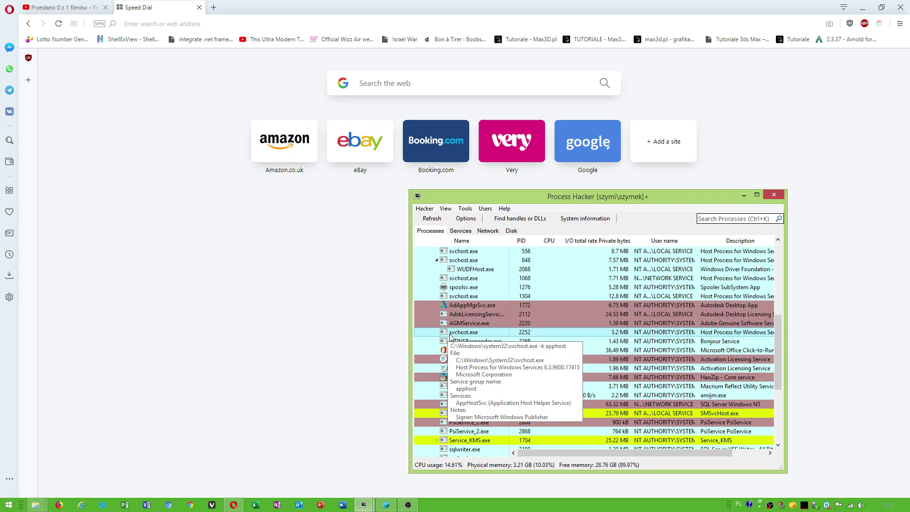
scroll(450, 337, "up", 2)
scroll(441, 327, "up", 2)
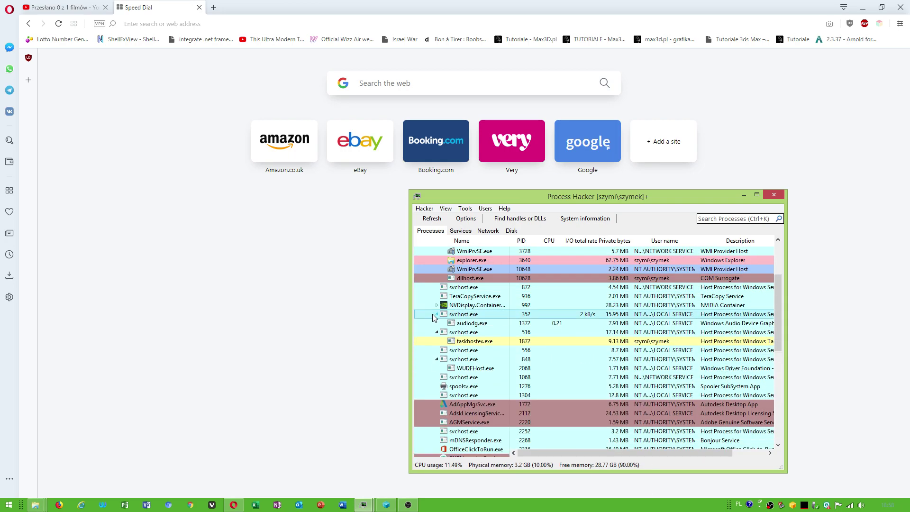
left_click(436, 314)
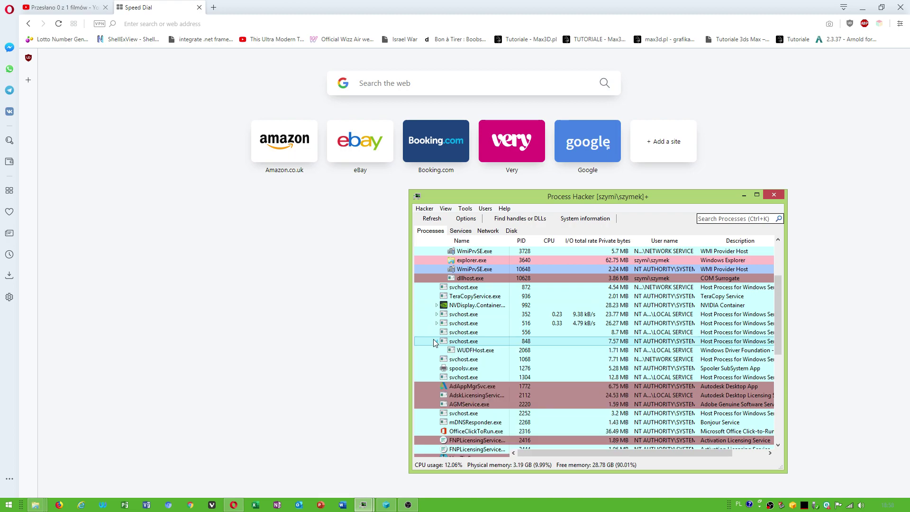
left_click(436, 341)
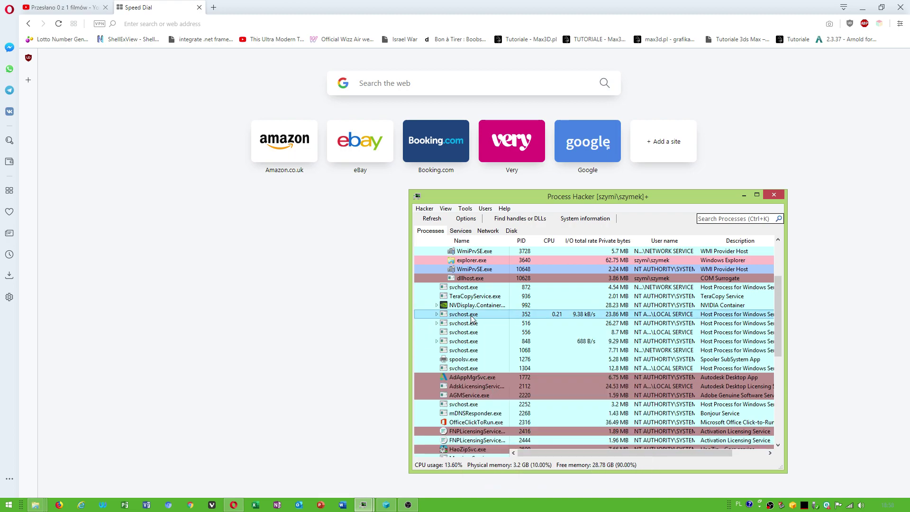
scroll(437, 332, "up", 3)
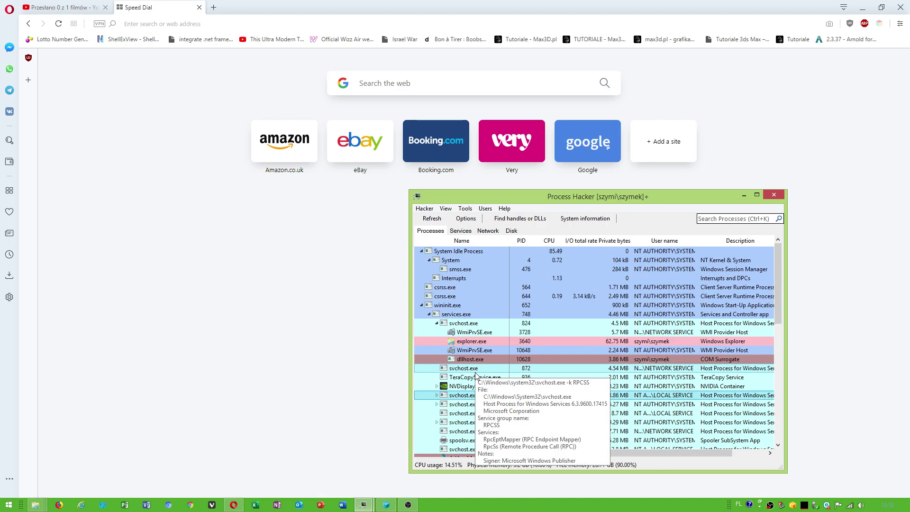
left_click(437, 323)
- Restrict svchost.exe 824's affinity to CPU 3 only
right_click(477, 326)
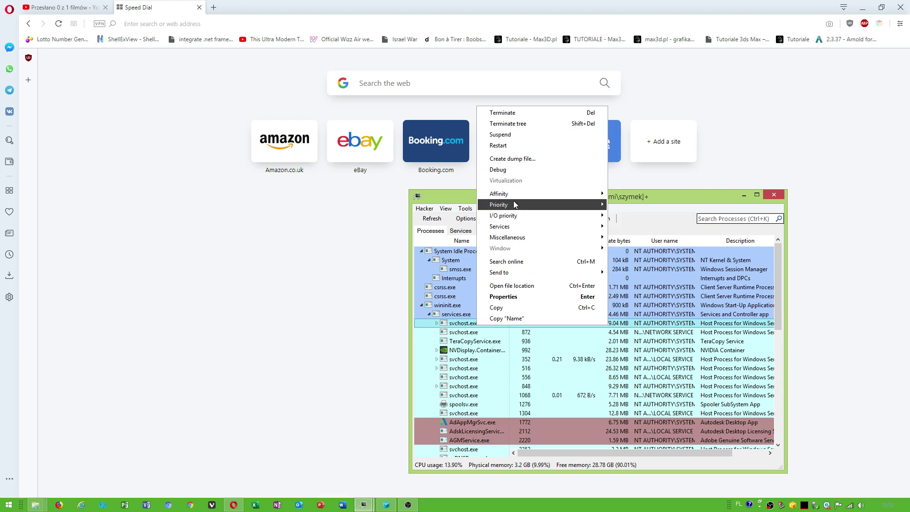
left_click(624, 194)
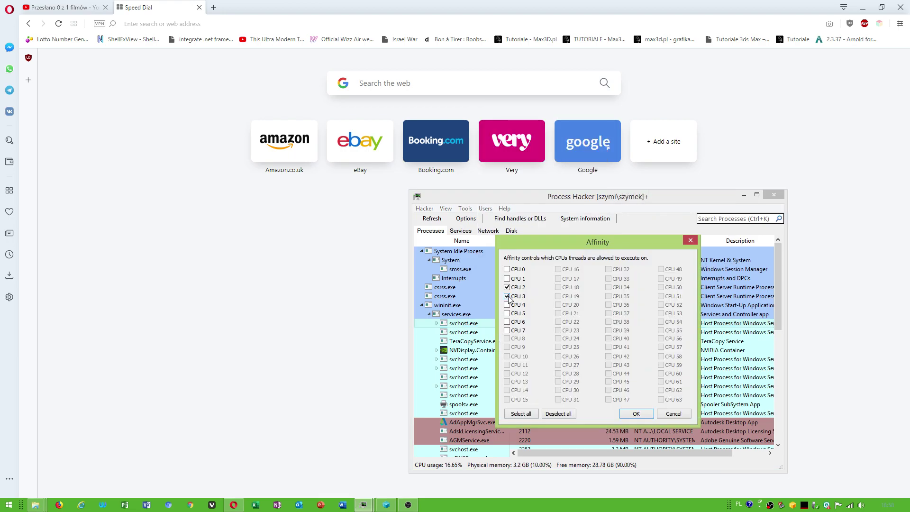
left_click(636, 413)
- View svchost.exe 872's affinity without saving, then open the Windows Start menu
right_click(466, 334)
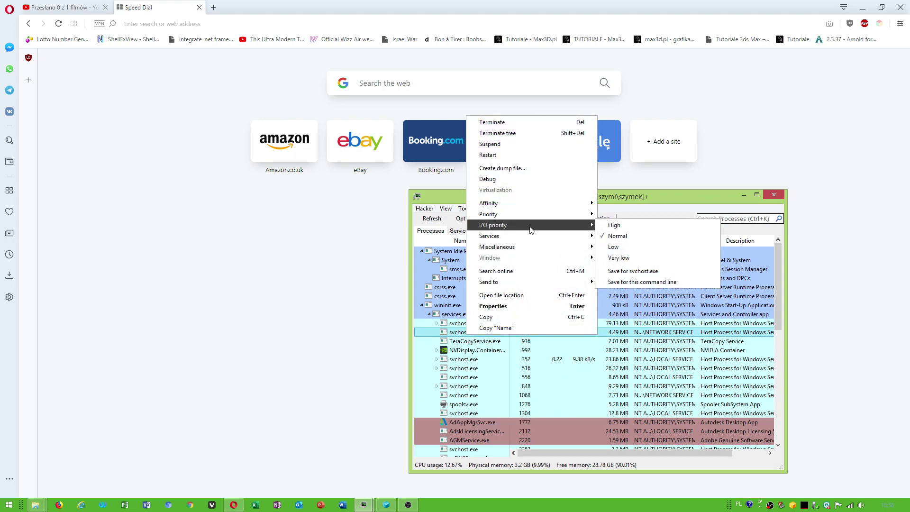
mouse_move(488, 204)
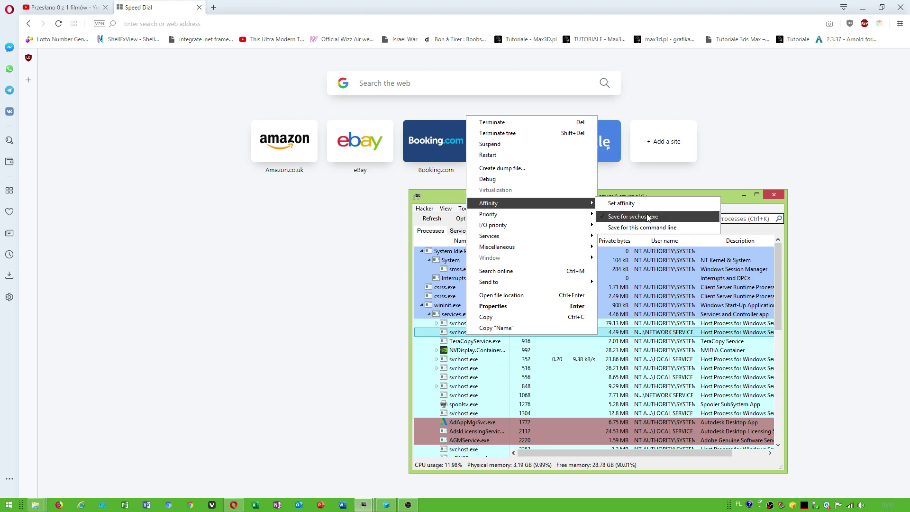
left_click(630, 206)
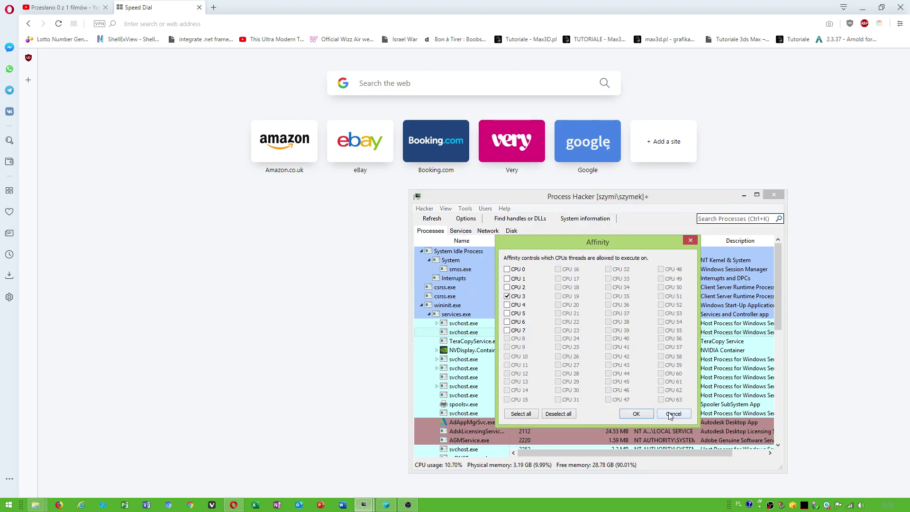
left_click(636, 414)
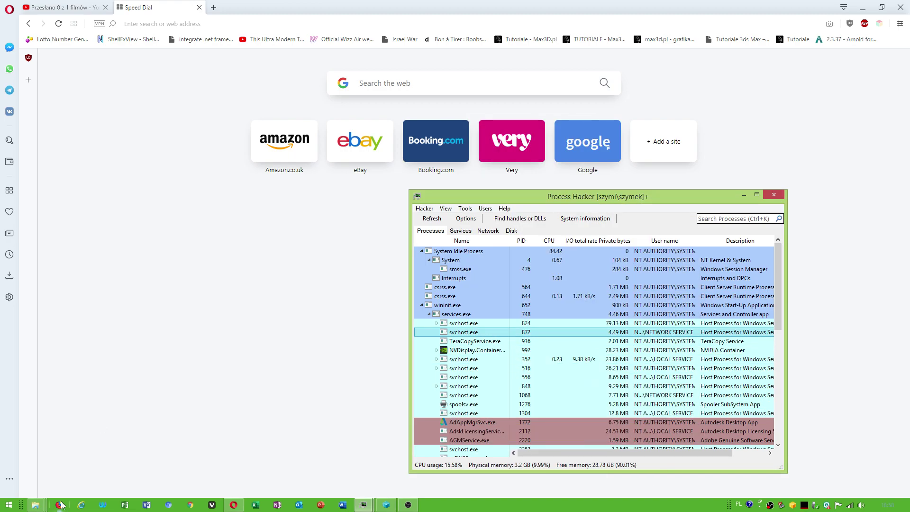
left_click(8, 504)
- Launch CPU-Z from the CPUID folder in All Programs
left_click(28, 467)
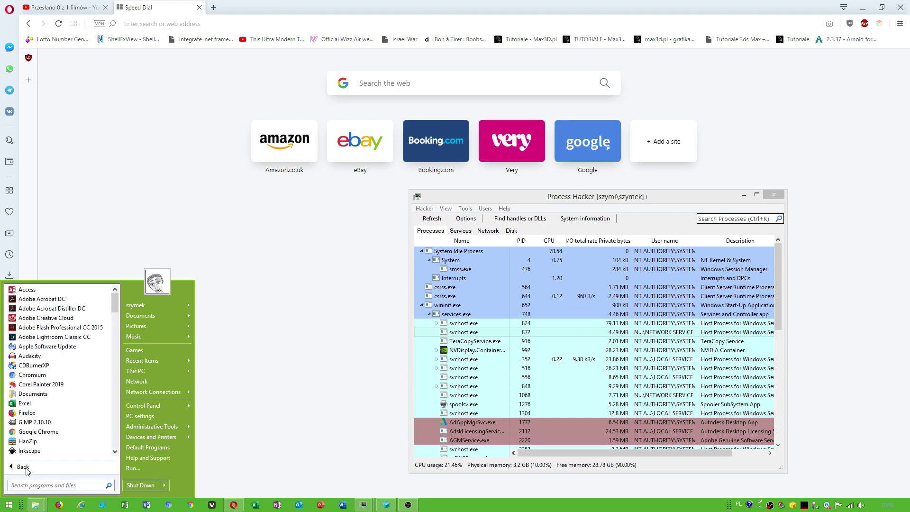
scroll(57, 417, "down", 5)
scroll(62, 408, "down", 5)
scroll(64, 396, "down", 5)
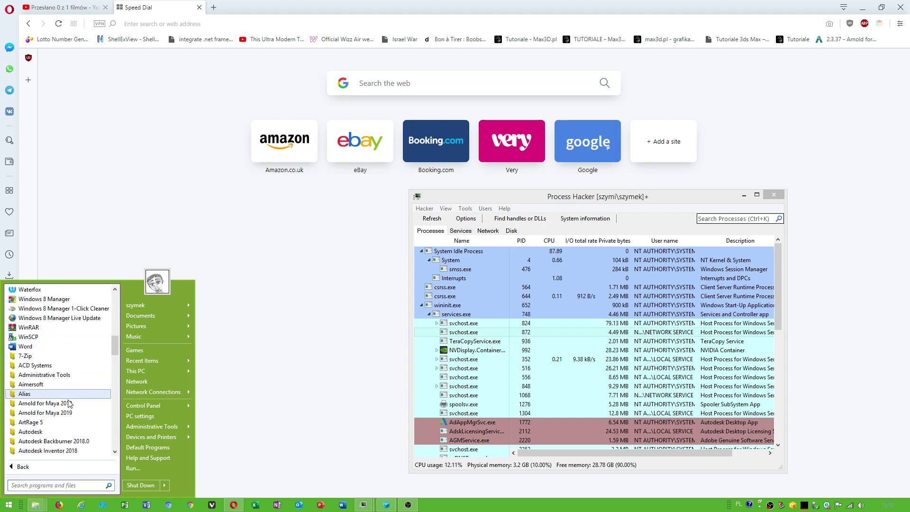
scroll(59, 394, "down", 5)
scroll(55, 391, "down", 5)
scroll(48, 388, "down", 3)
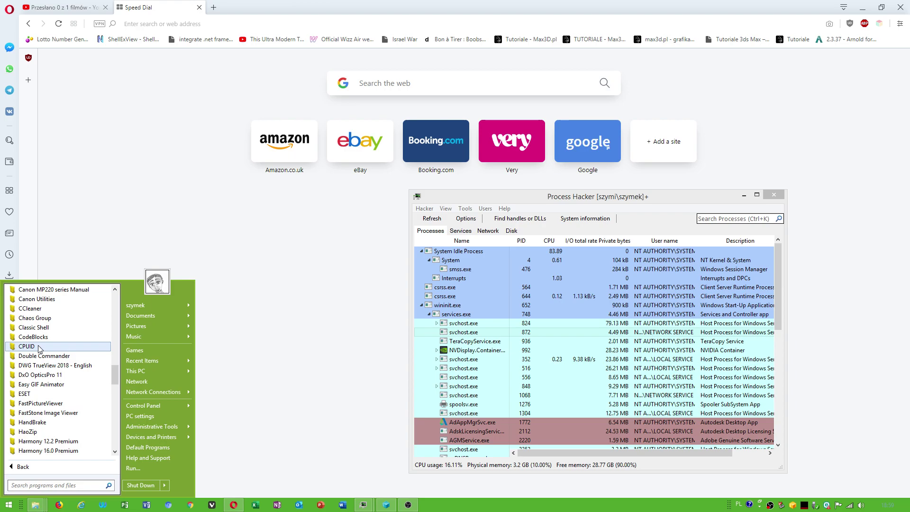
left_click(40, 347)
left_click(57, 366)
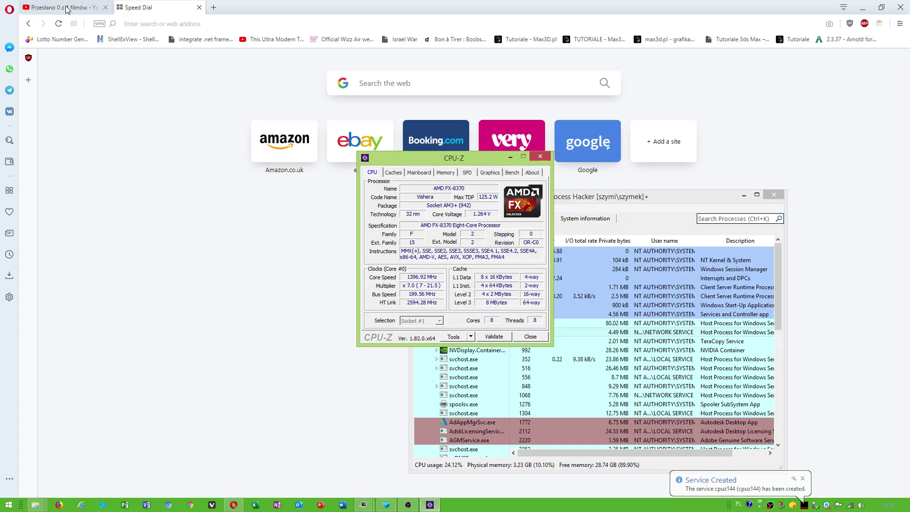
- Switch briefly to the browser, then bring CPU-Z's AMD FX-8370 details back to front
left_click(96, 5)
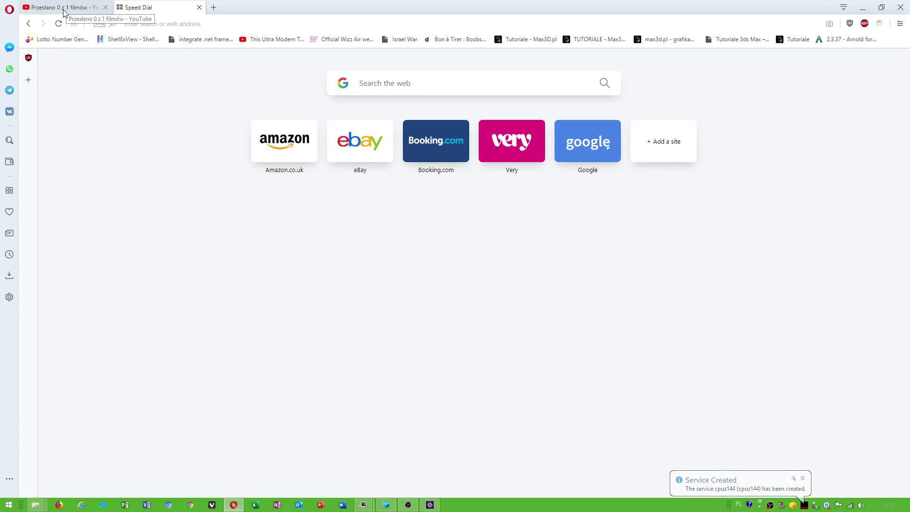
left_click(157, 9)
left_click(430, 504)
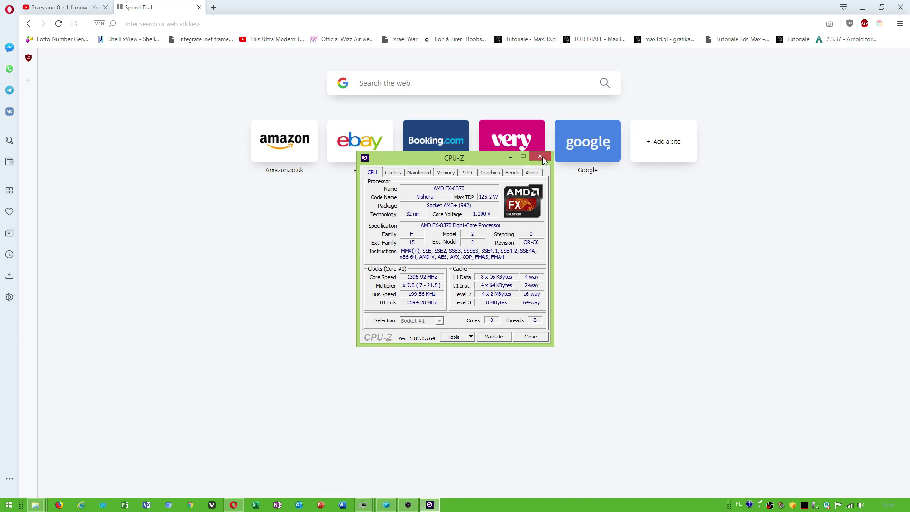
- Close CPU-Z, reopen the eight-core CPU graphs, and dismiss the cpuz144 service-deleted notice
left_click(540, 157)
mouse_move(363, 505)
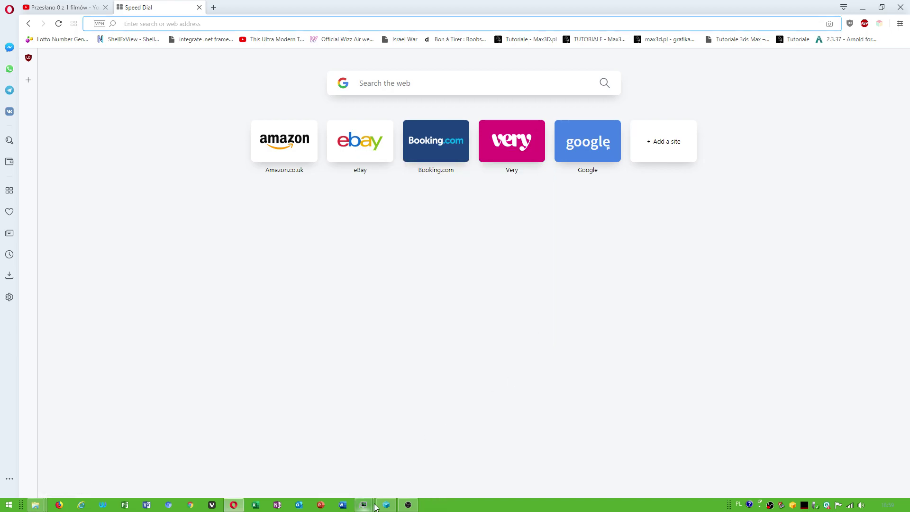
left_click(413, 445)
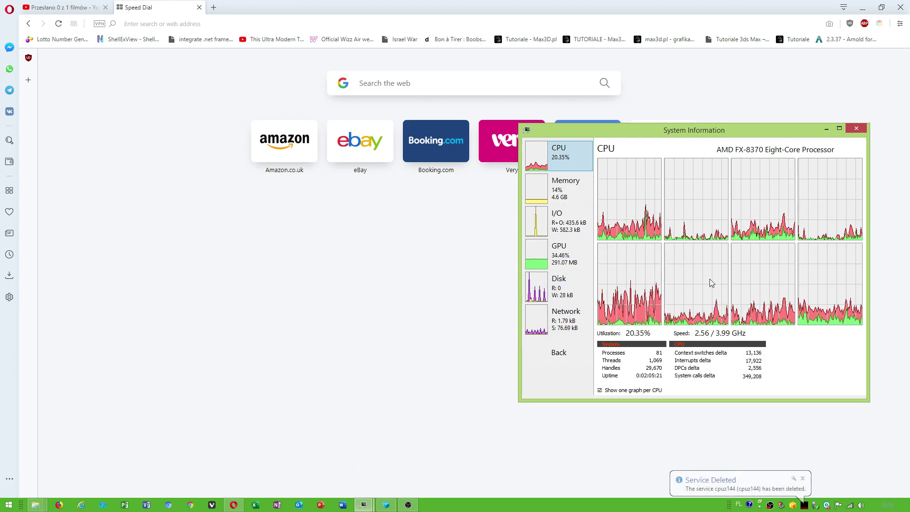
left_click(803, 479)
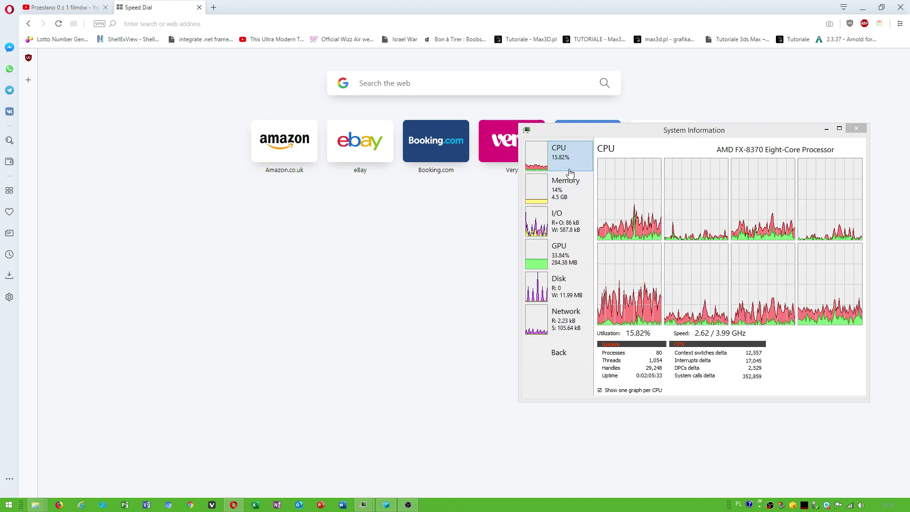
- Restore OBS, drag it to the screen centre, and view then cancel its Settings
left_click(408, 505)
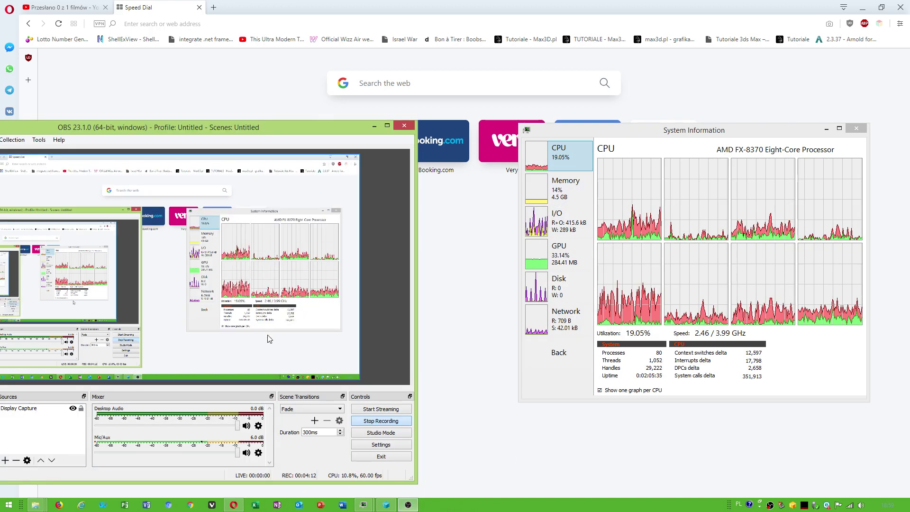
mouse_move(281, 135)
left_mouse_down()
mouse_move(505, 79)
mouse_move(449, 88)
left_mouse_up()
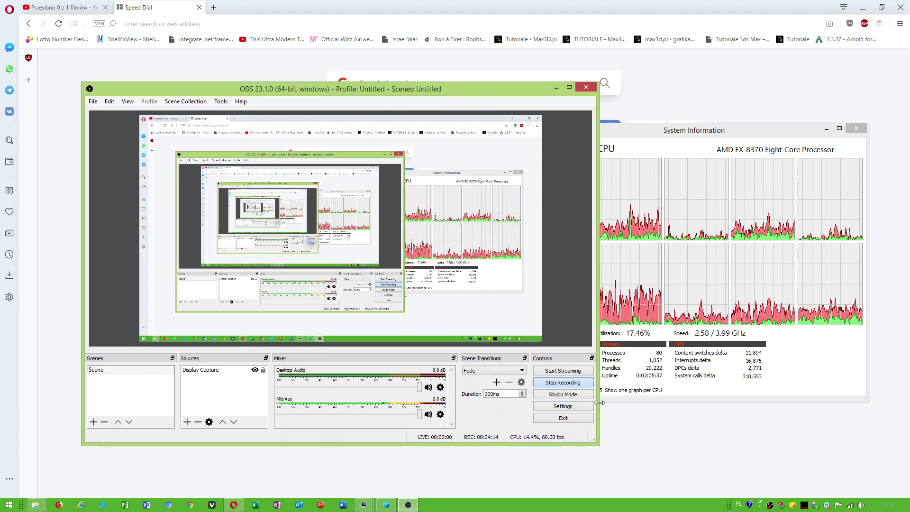
left_click(563, 406)
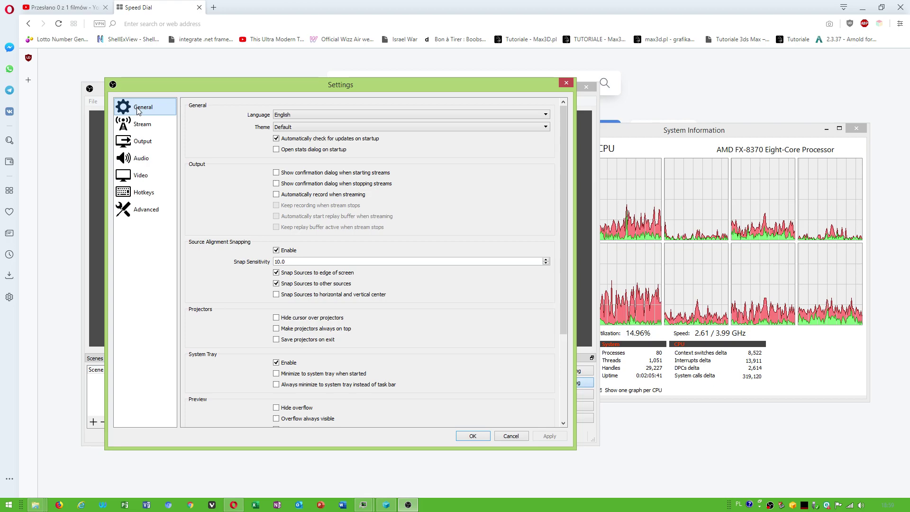
left_click(507, 437)
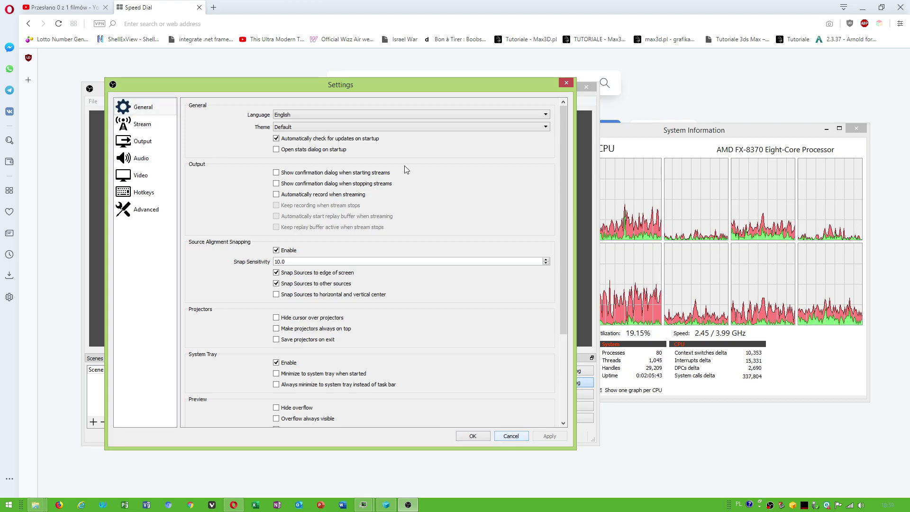
- Confirm OBS version 23.1.0 in the Help > About box, then close it
left_click(240, 102)
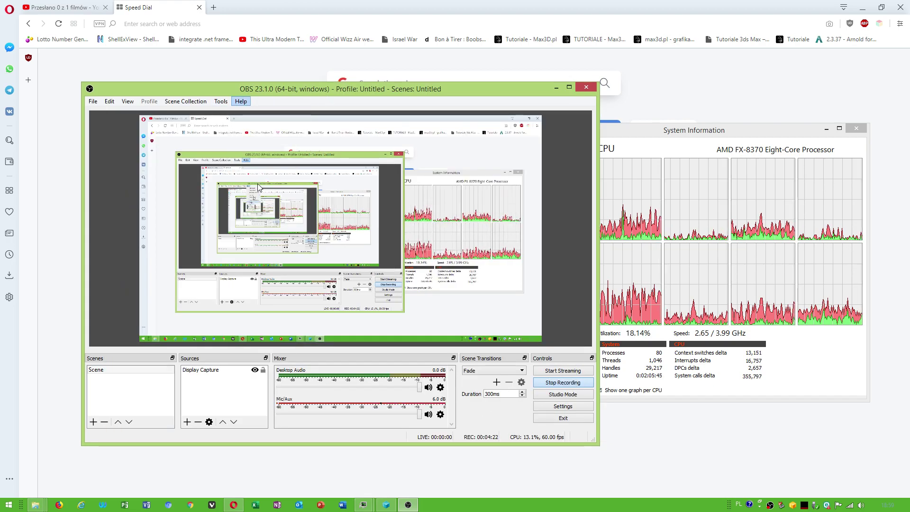
left_click(252, 197)
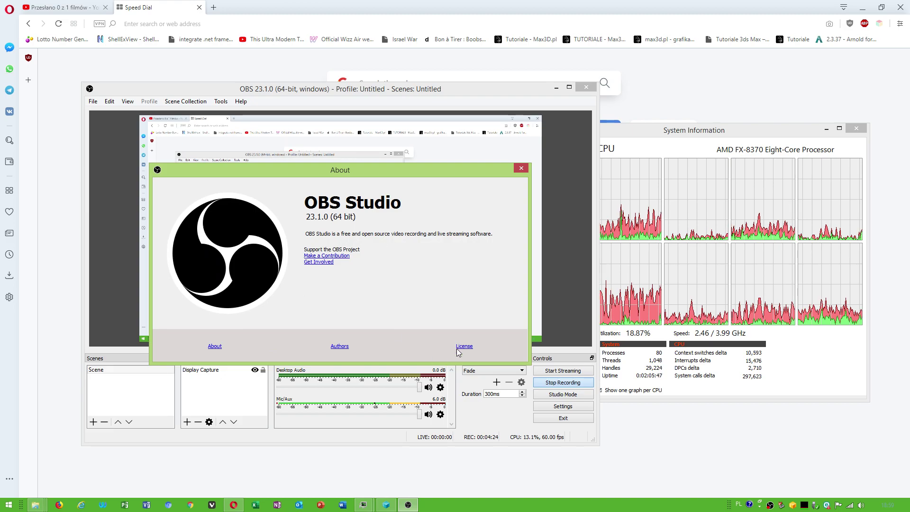
left_click(521, 167)
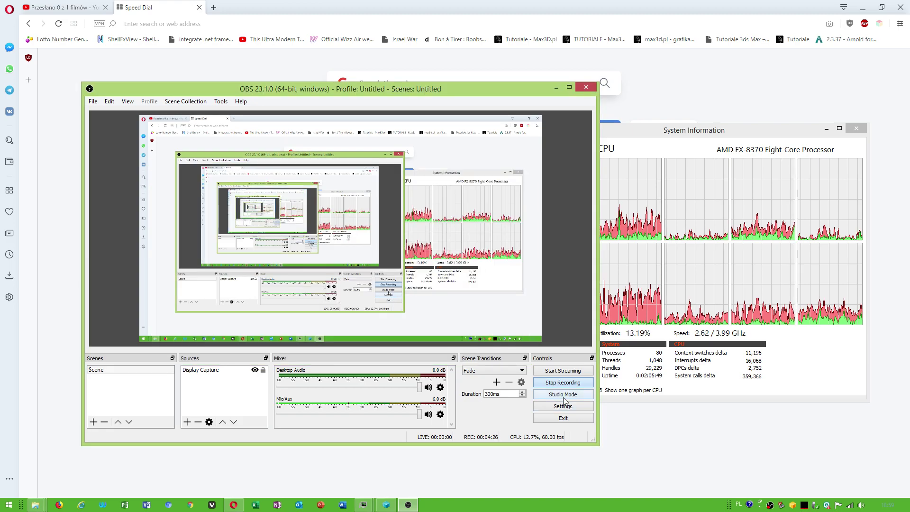
- Reopen OBS Settings, view the locked 1920x1080 60 FPS Video page, then Advanced options
left_click(563, 407)
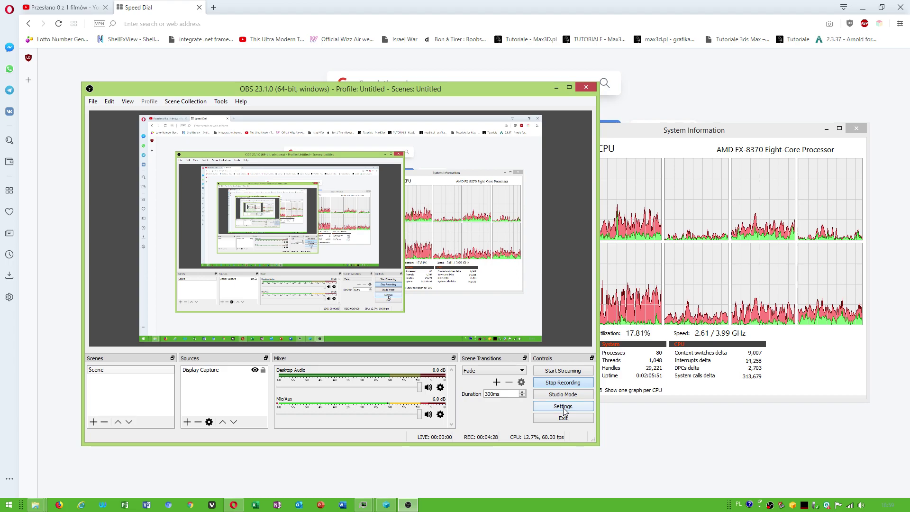
left_click(142, 178)
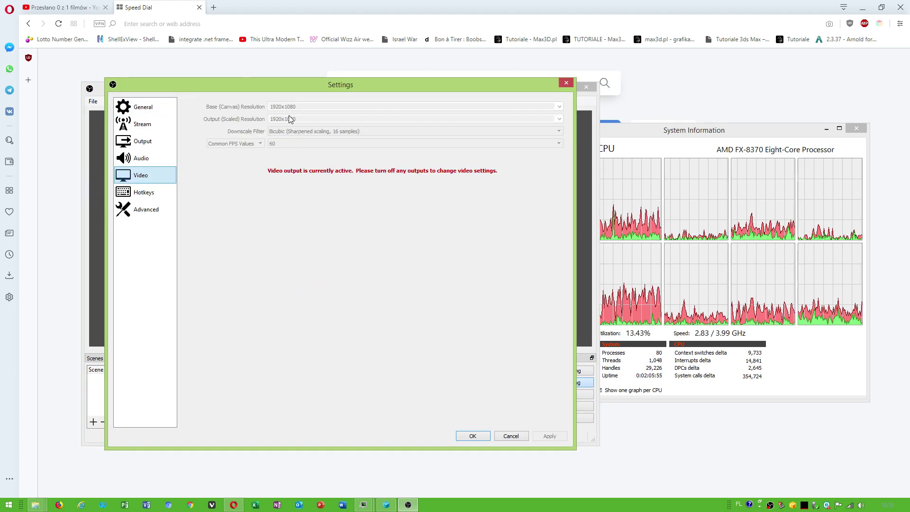
left_click(156, 213)
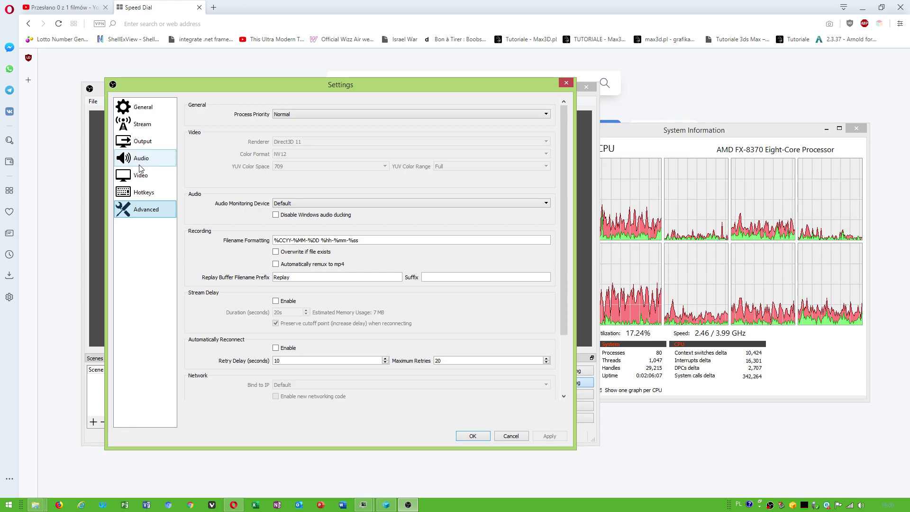
- Review Recording output settings (custom FFmpeg, MOV, HEVC NVENC, 4500 bitrate), then cancel unchanged
left_click(141, 141)
left_click(236, 132)
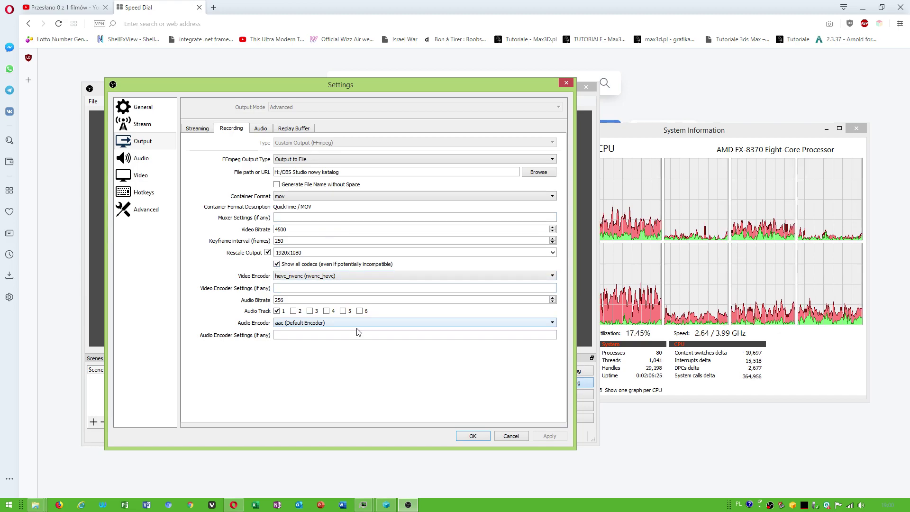
left_click(306, 159)
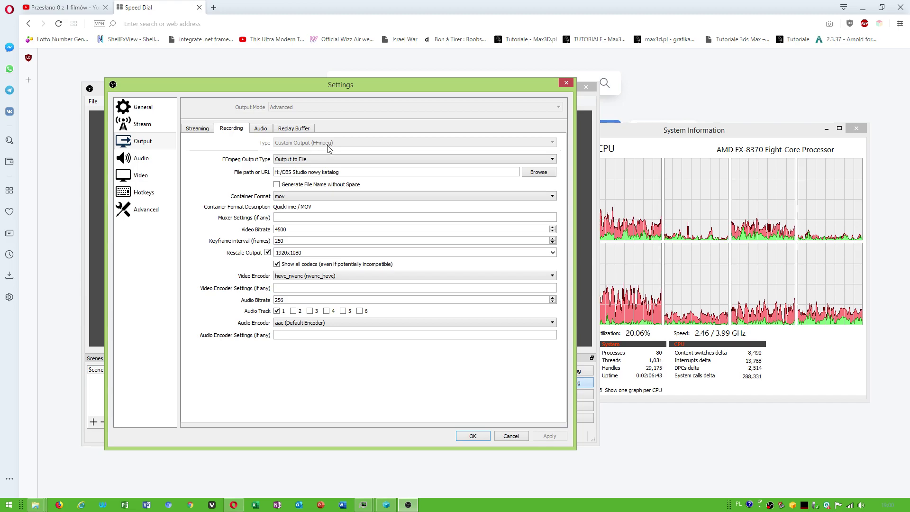
left_click(152, 111)
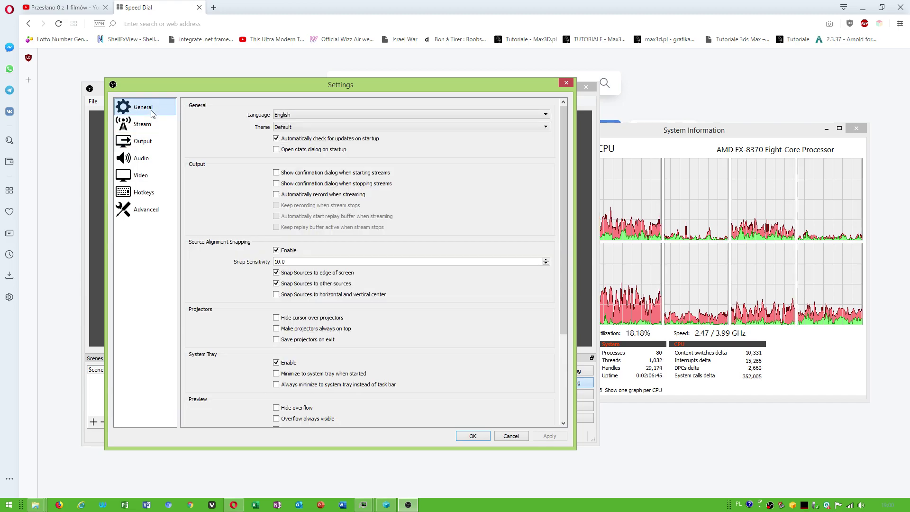
left_click(515, 434)
mouse_move(830, 199)
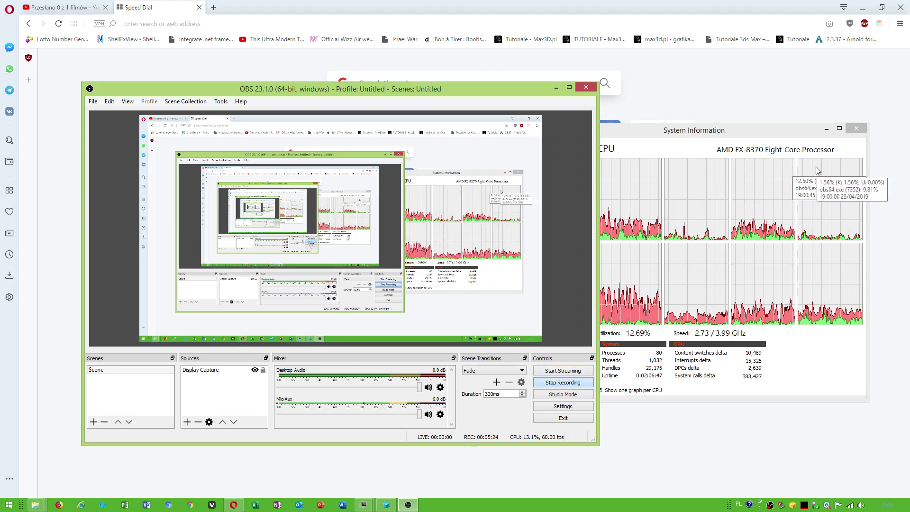
- Minimize the System Information and OBS windows to reveal the browser
left_click(817, 170)
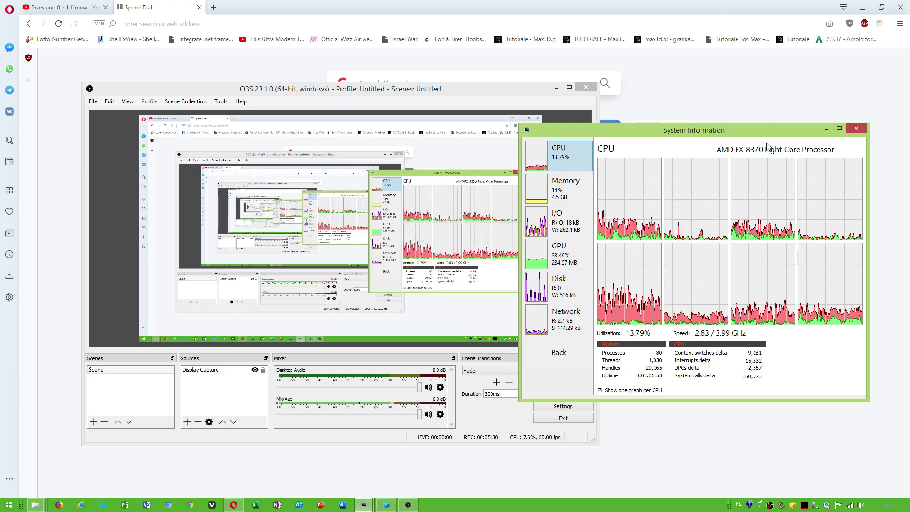
left_click(363, 505)
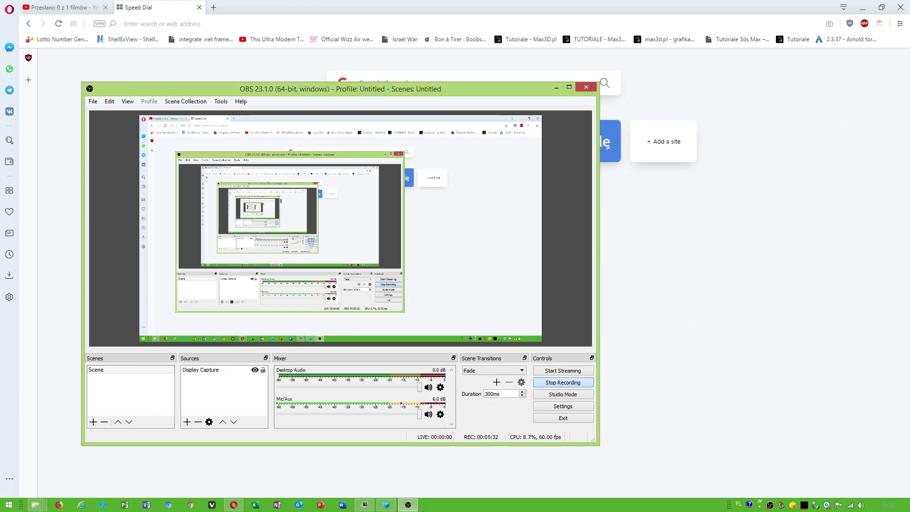
left_click(557, 87)
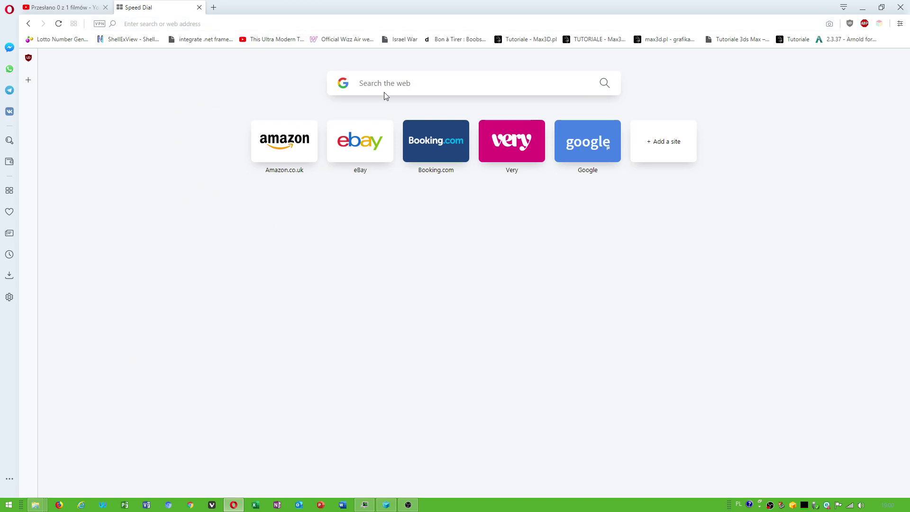
- Search Google for 'proces hacker nightly build' and open the wj32 Nightly Builds result
type("proces hacker nightly")
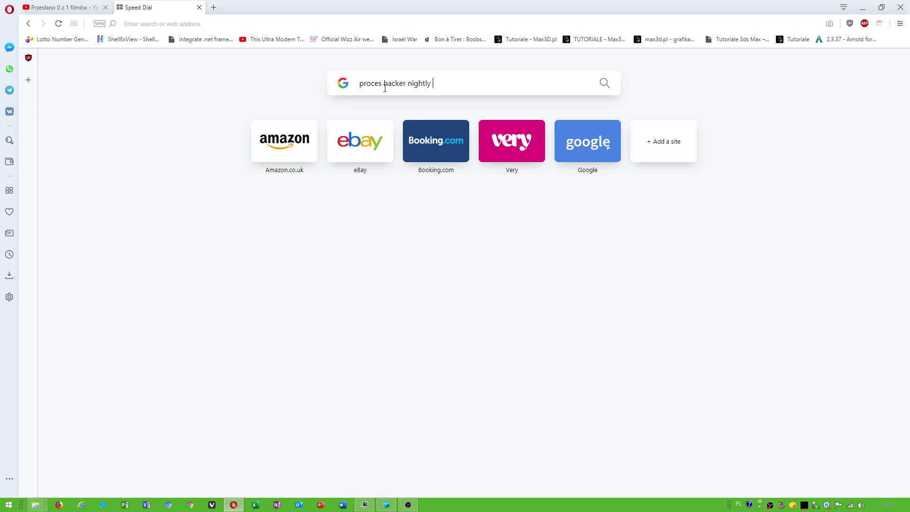
type("d")
key("Return")
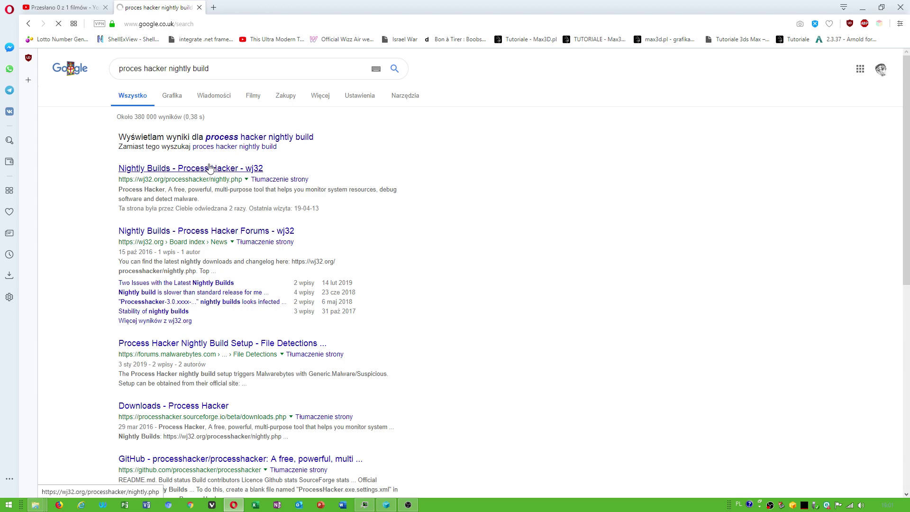
left_click(211, 171)
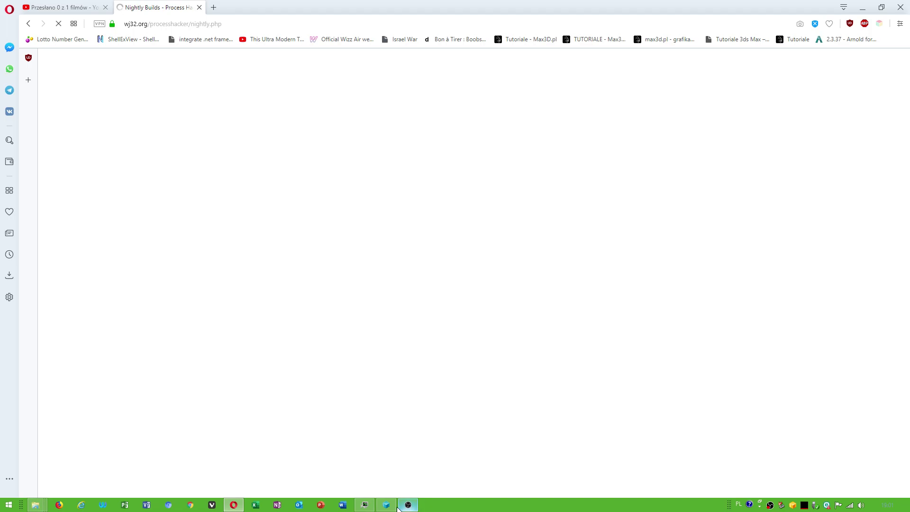
- Step through Process Hacker's I/O, Disk, Network, GPU, Memory and CPU graphs, then close them
left_click(365, 504)
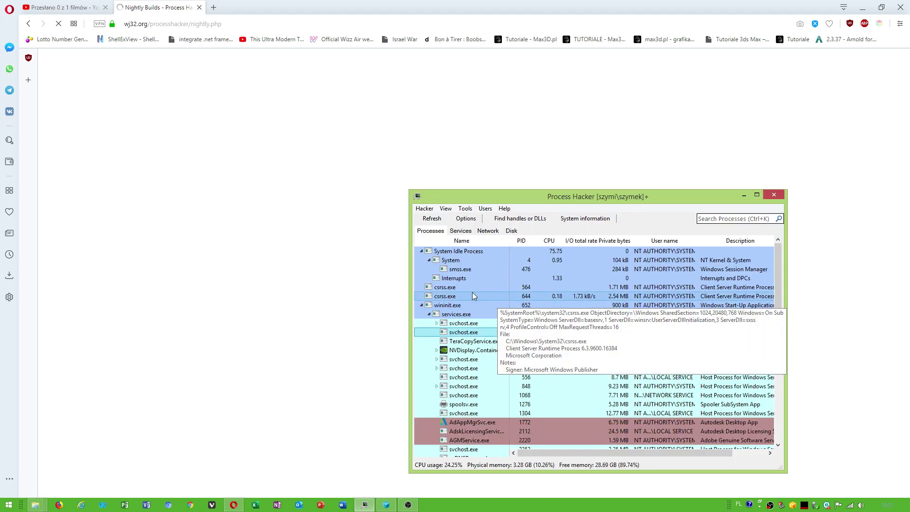
left_click(585, 218)
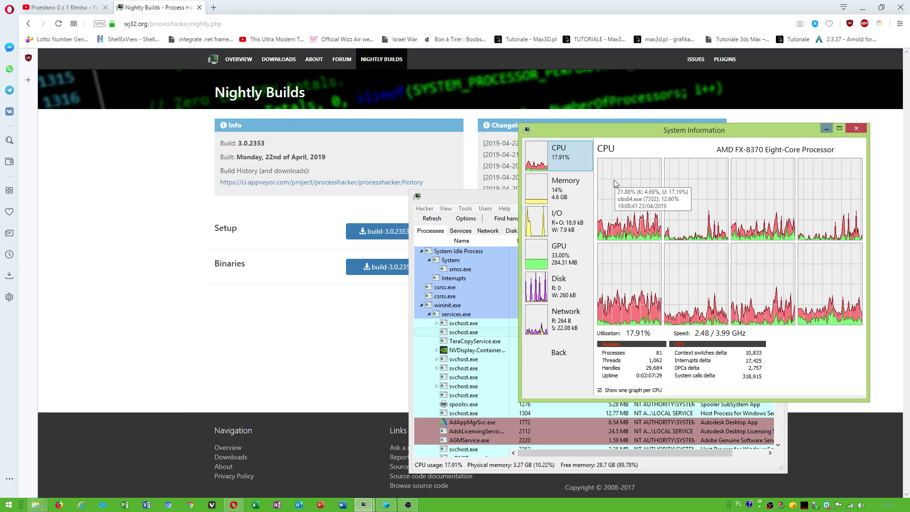
left_click(569, 223)
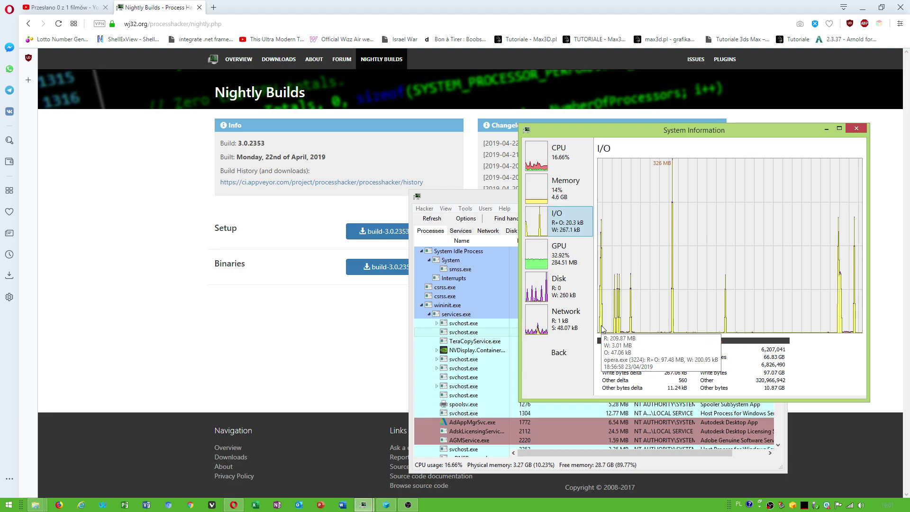
left_click(563, 292)
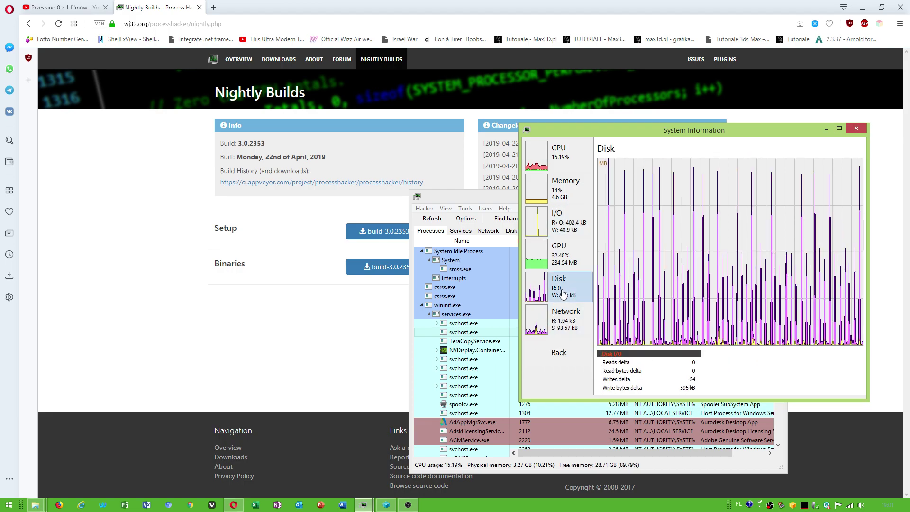
mouse_move(536, 295)
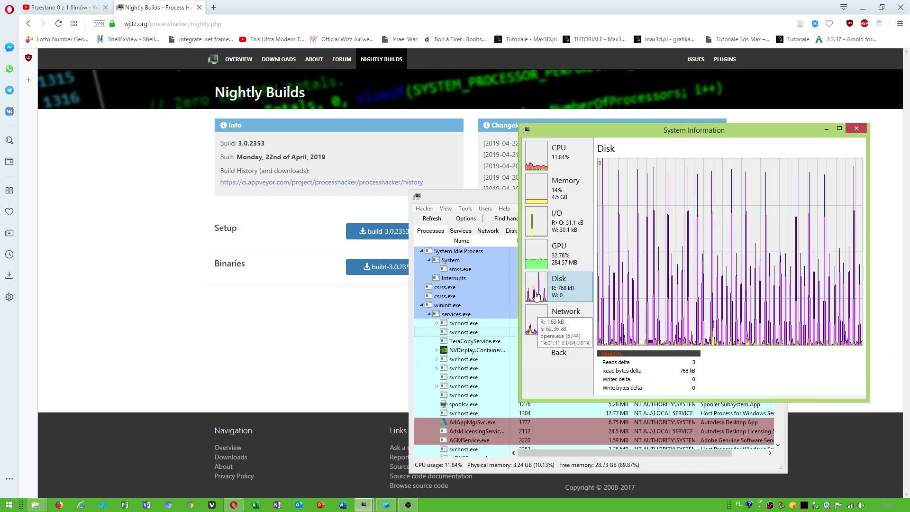
left_click(573, 321)
left_click(575, 258)
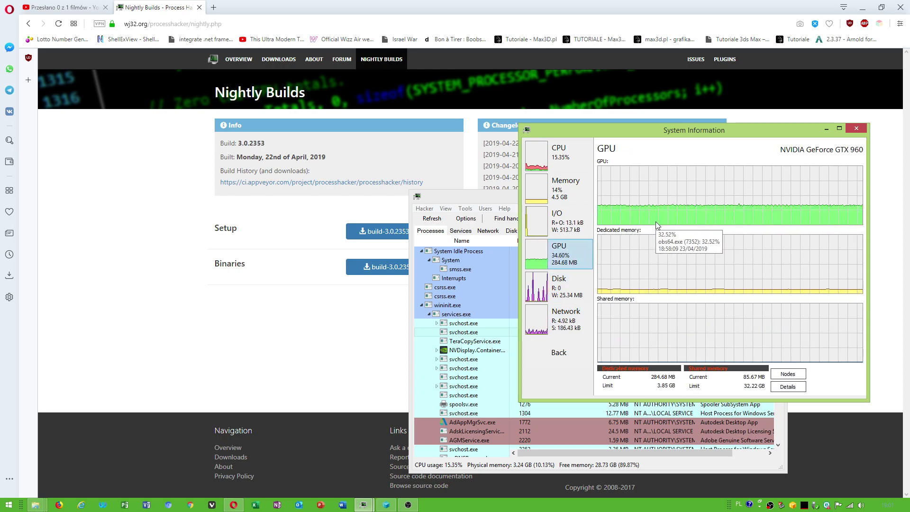
left_click(568, 200)
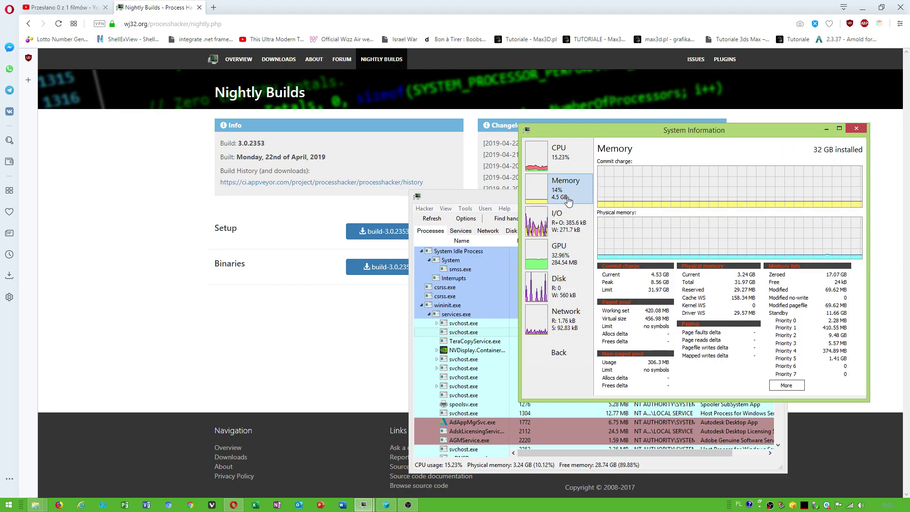
left_click(562, 160)
left_click(856, 128)
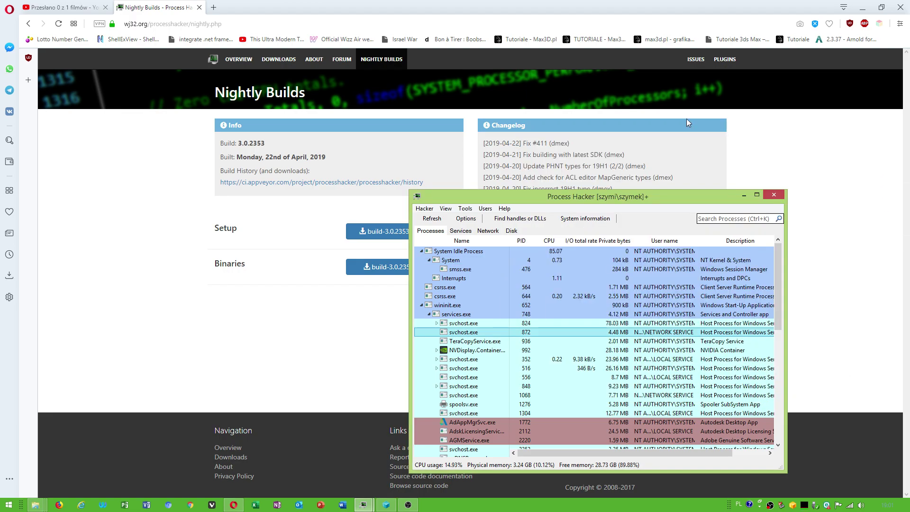
- Bring the wj32 Nightly Builds page for 3.0.2353 to front, then restore OBS
left_click(271, 315)
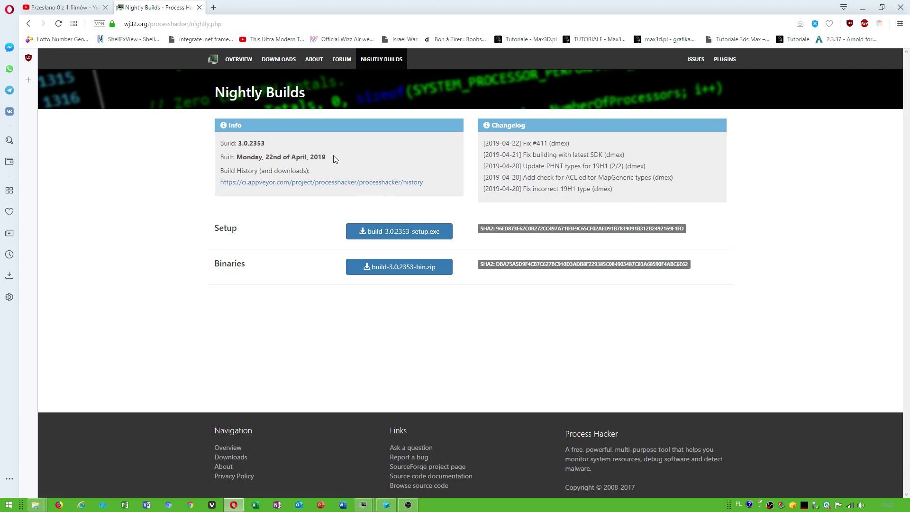
left_click(408, 505)
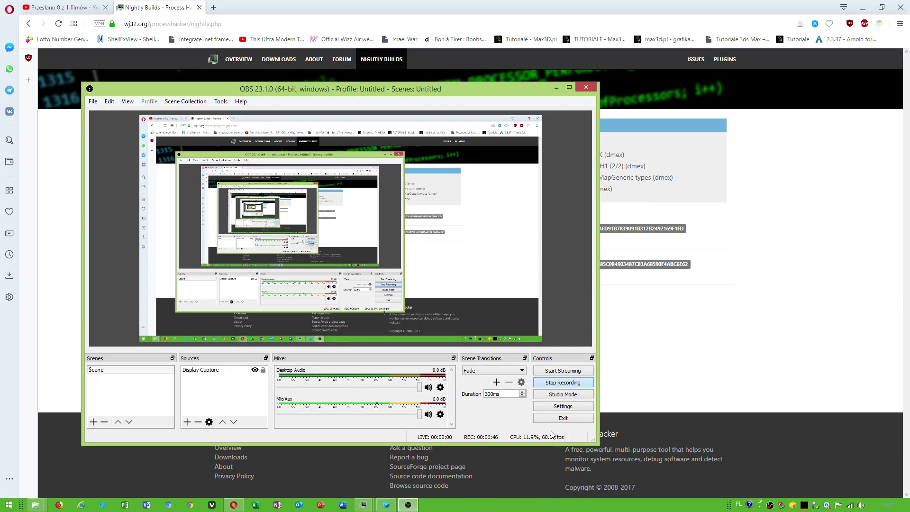